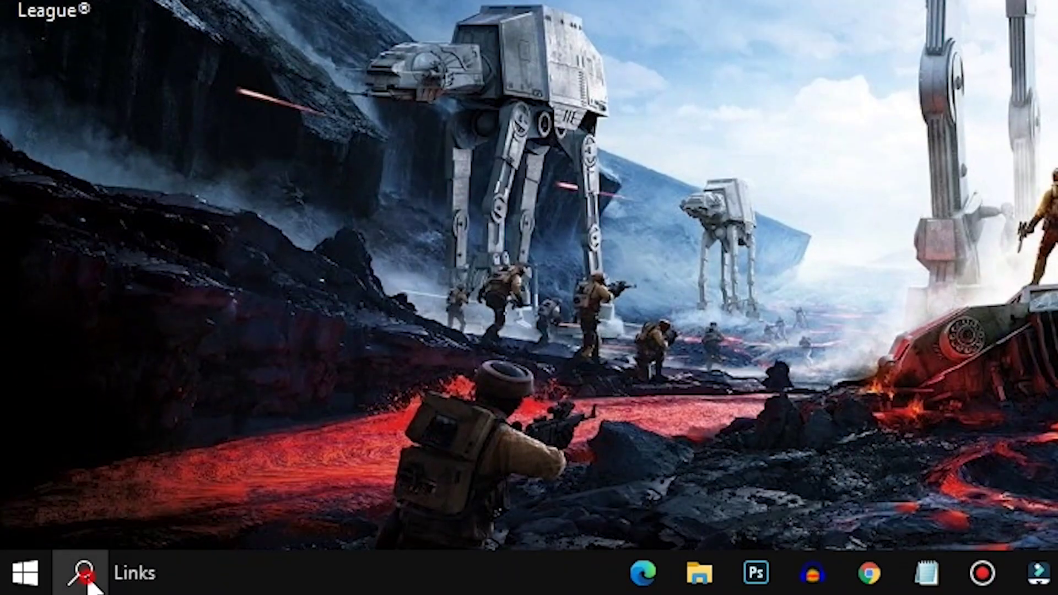
Run powercfg -duplicatescheme e9a42b02-d5df-448d-aa00-03f14749eb61 in a Command Prompt with administrator rights and close it
{"action": "left_click", "coordinate": [42, 585]}
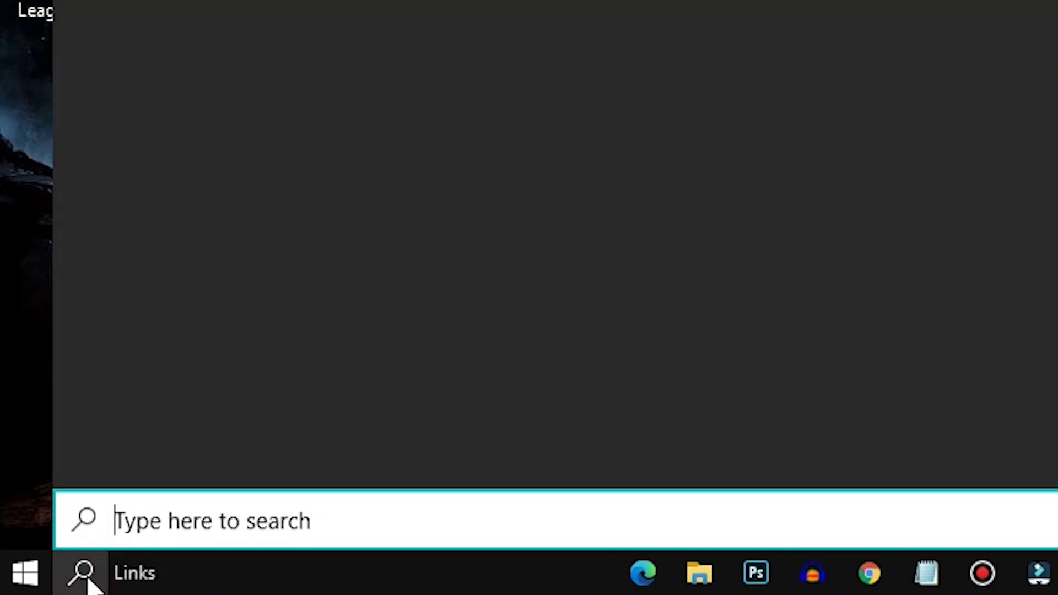
{"action": "type", "text": "cmd"}
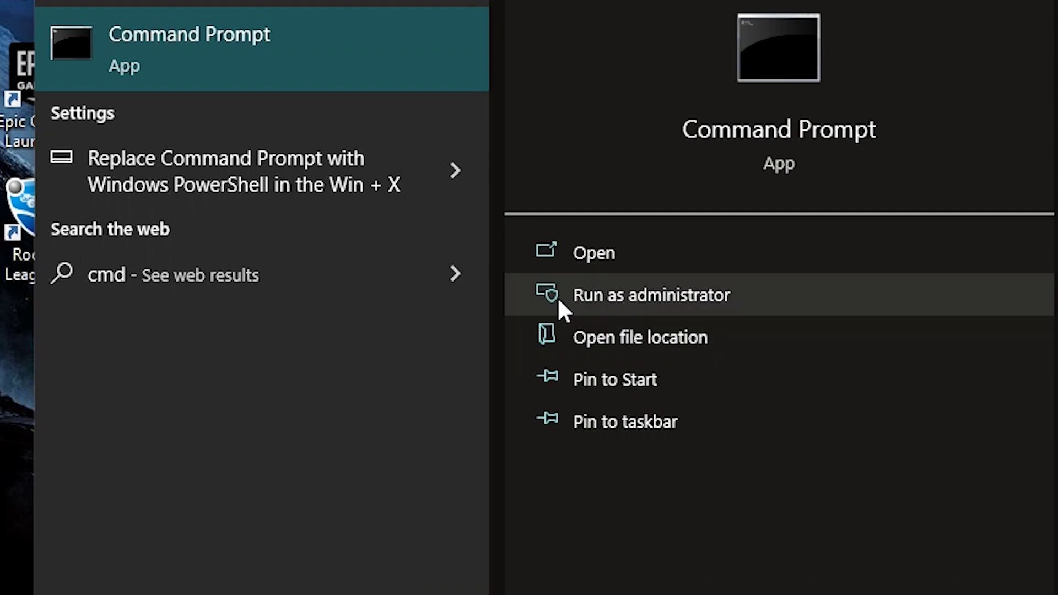
{"action": "left_click", "coordinate": [916, 298]}
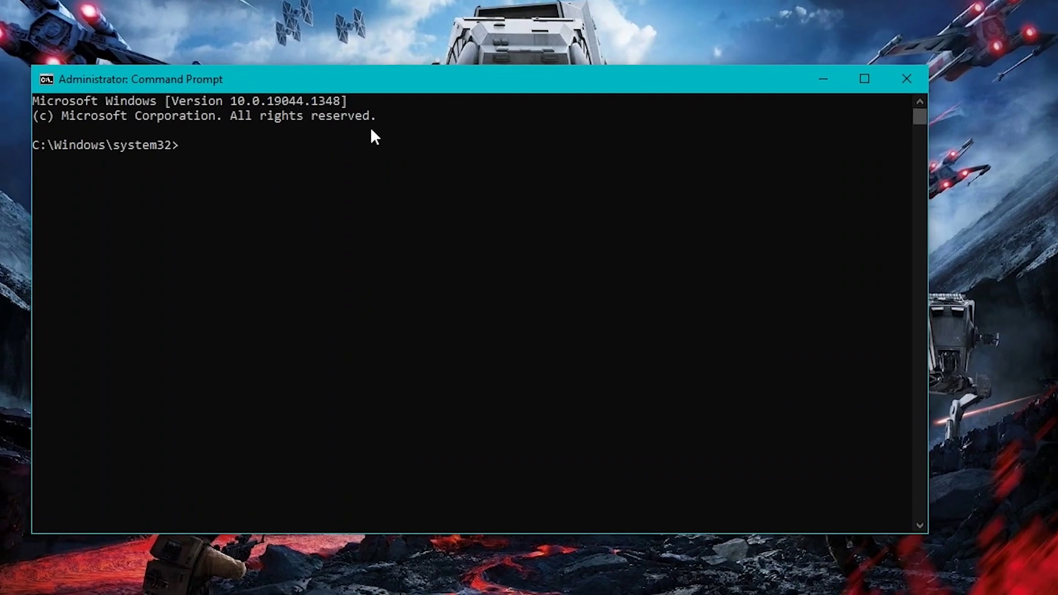
{"action": "type", "text": "powercfg -duplicatescheme e9a42b02-d5df-448d-aa00-03f14749eb61"}
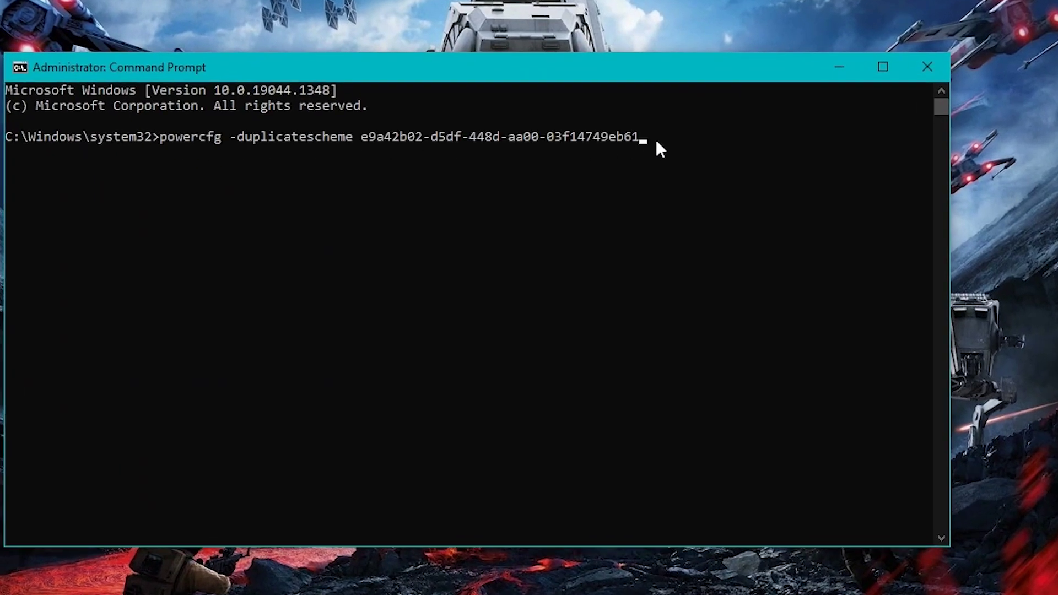
{"action": "key", "text": "Return"}
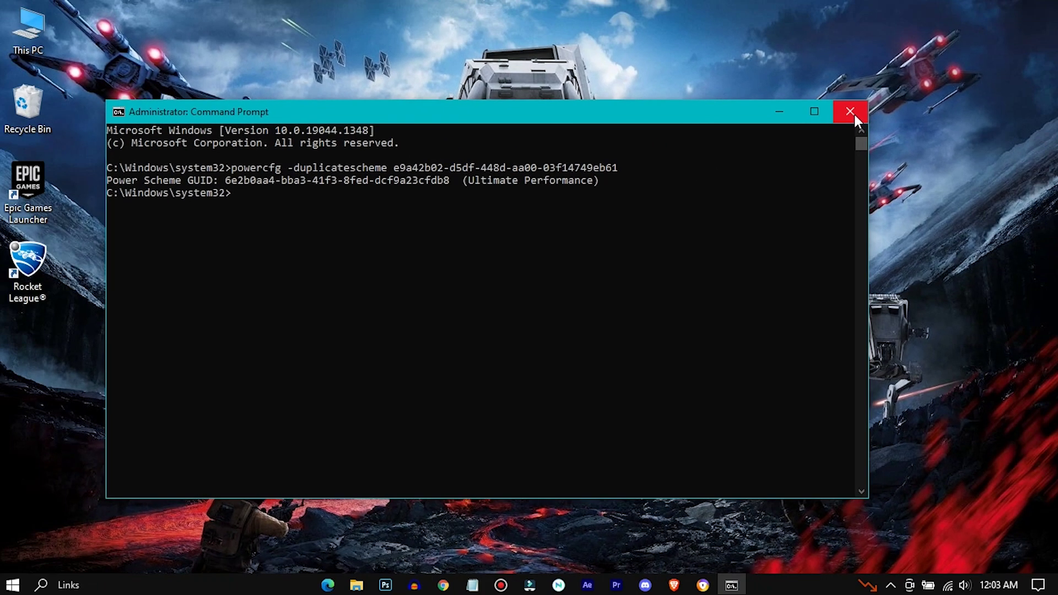
{"action": "left_click", "coordinate": [930, 68]}
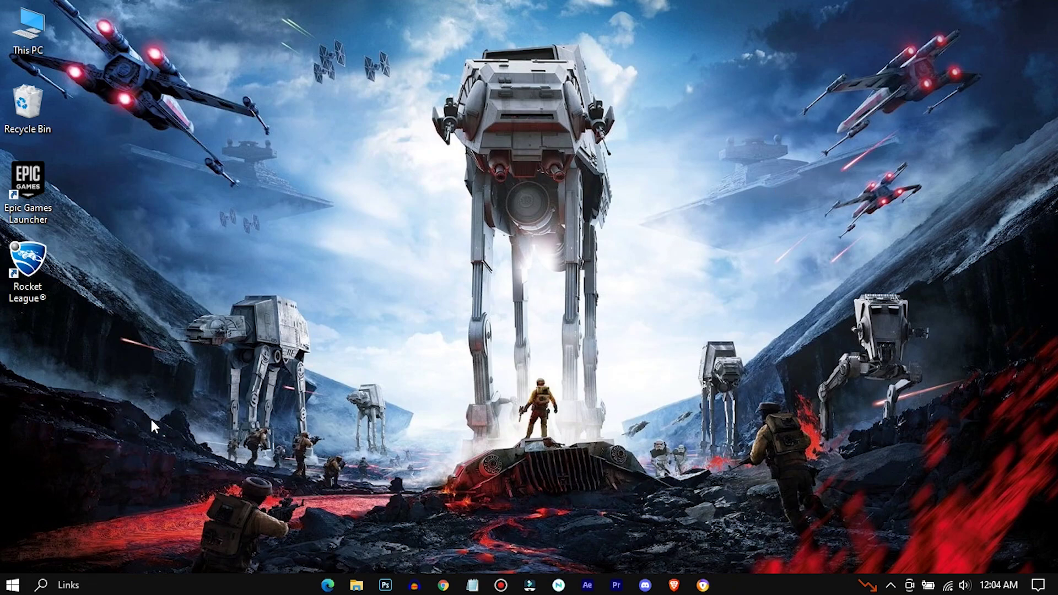
Activate the Ultimate Performance plan shown on the battery meter in Control Panel's Power Options, and close the window
{"action": "left_click", "coordinate": [41, 584]}
{"action": "type", "text": "control"}
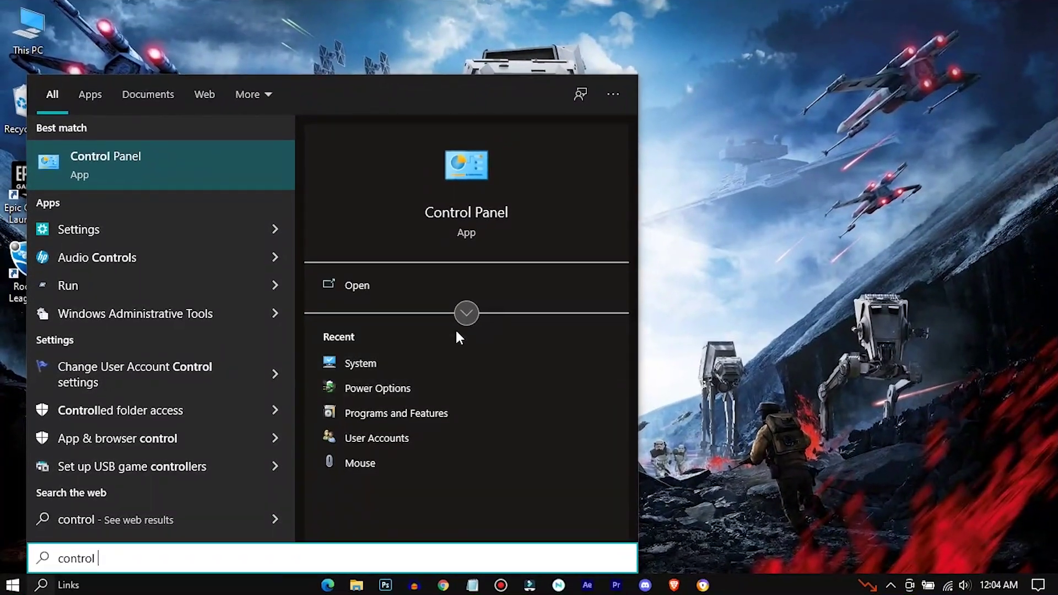
{"action": "left_click", "coordinate": [362, 286]}
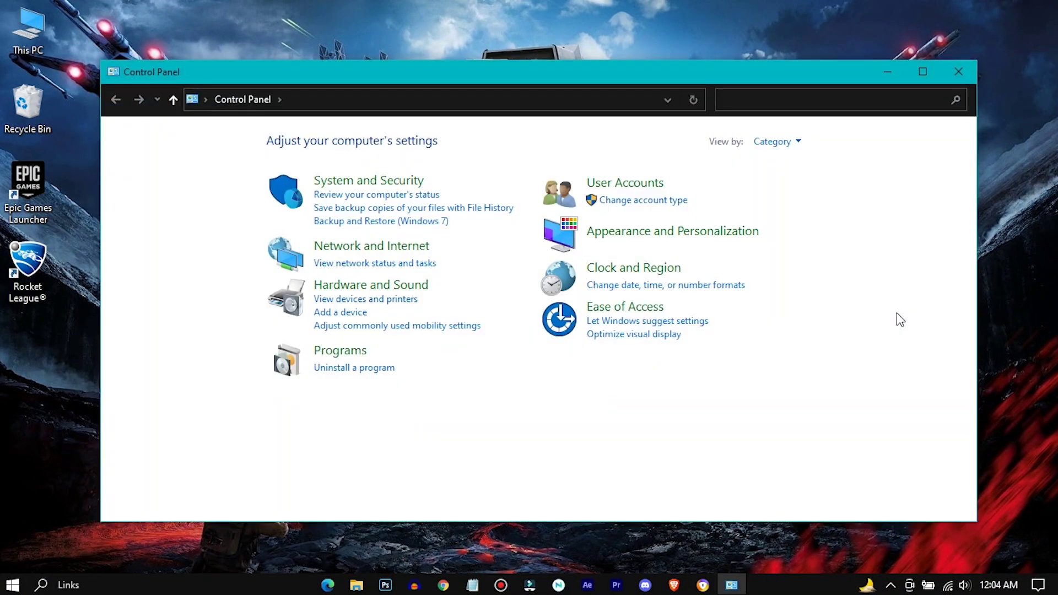
{"action": "left_click", "coordinate": [916, 75]}
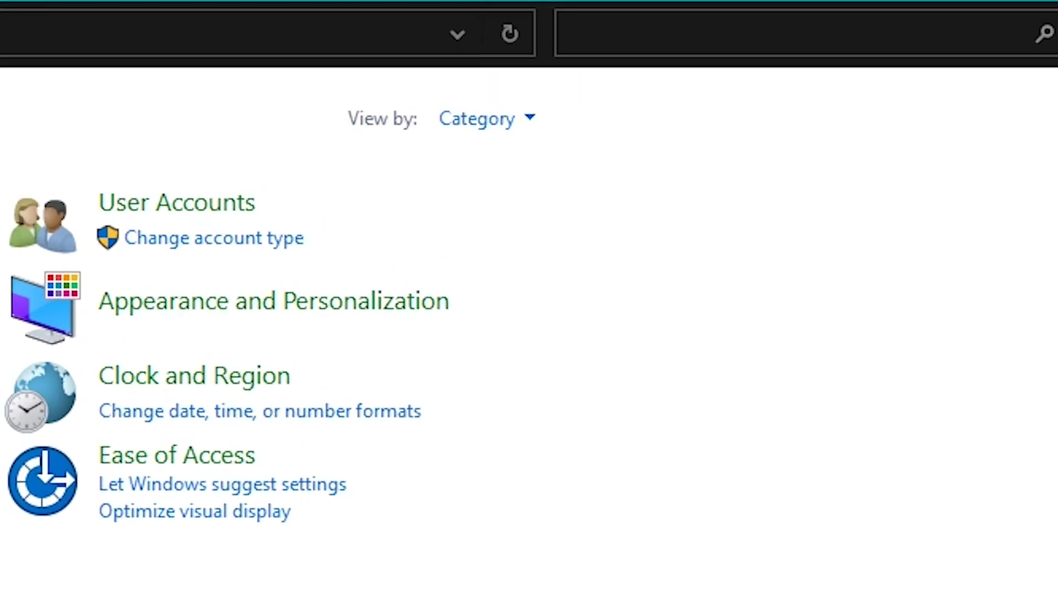
{"action": "type", "text": "power o"}
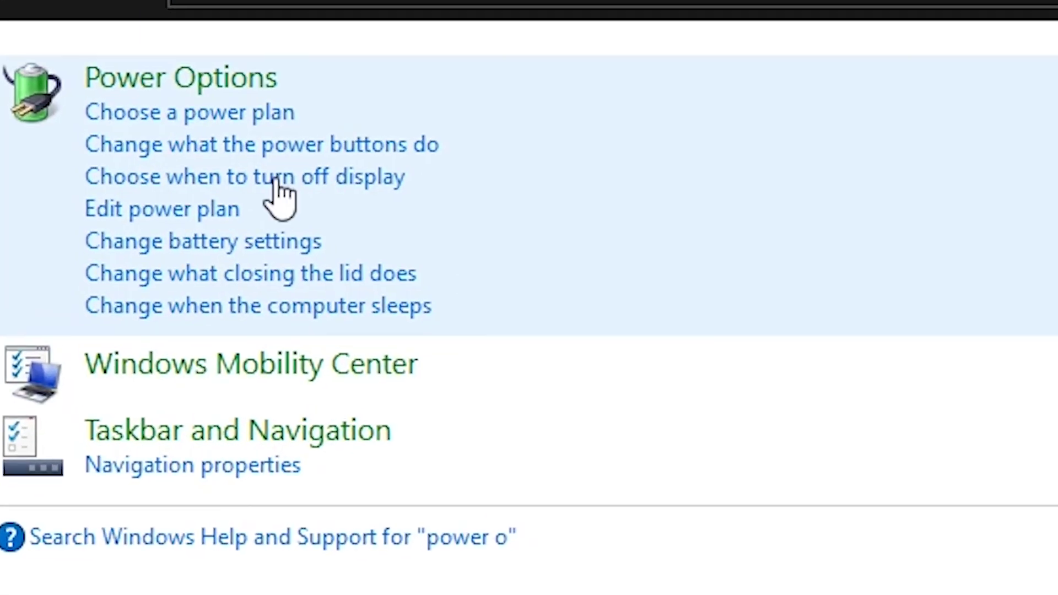
{"action": "left_click", "coordinate": [253, 96]}
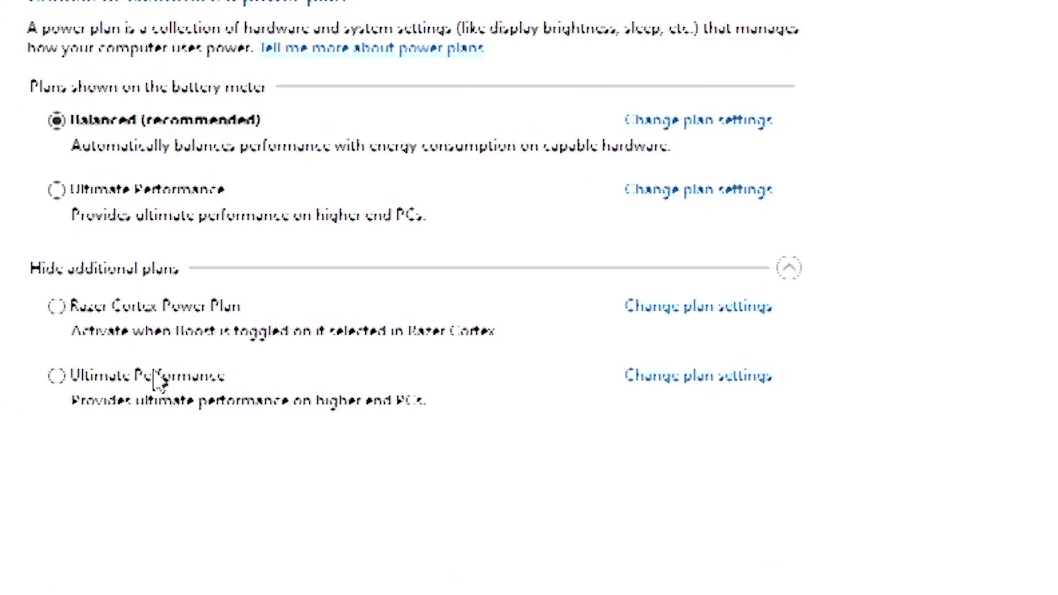
{"action": "left_click", "coordinate": [53, 192]}
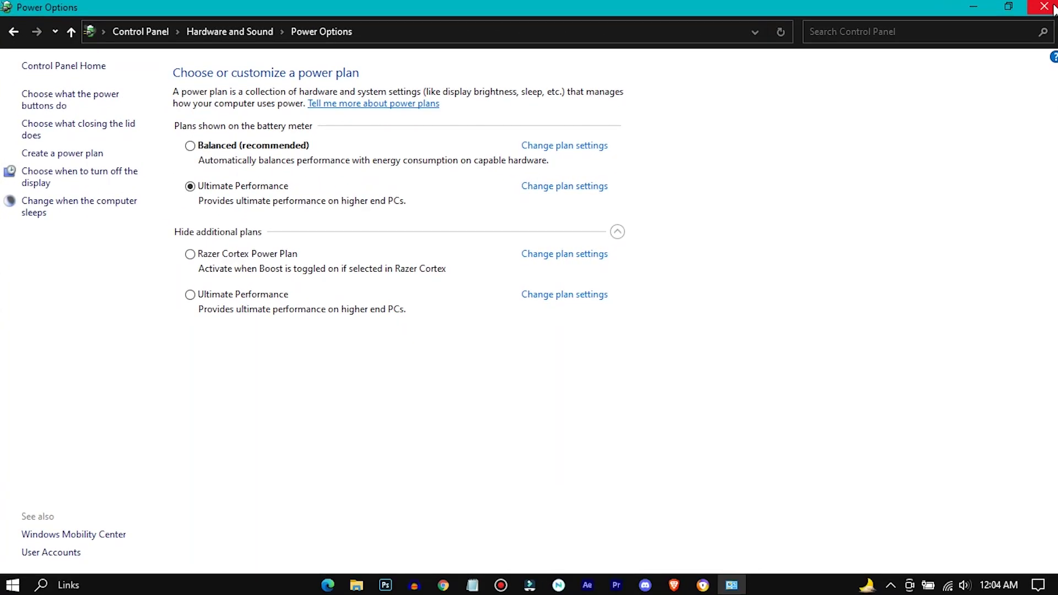
{"action": "left_click", "coordinate": [1052, 8]}
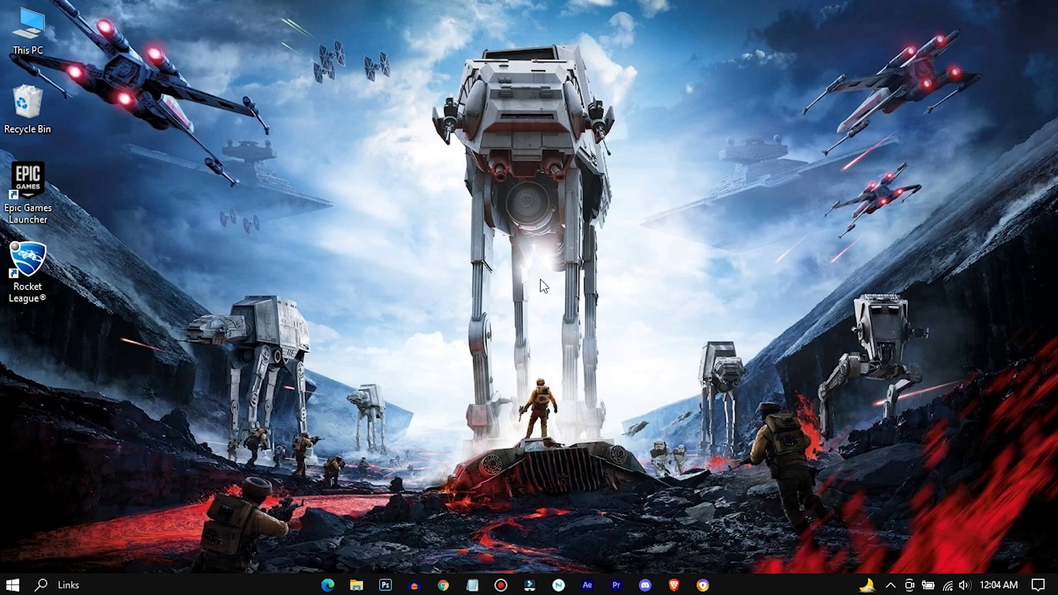
Turn off letting apps run in the background in the Windows privacy settings
{"action": "left_click", "coordinate": [12, 585]}
{"action": "left_click", "coordinate": [16, 521]}
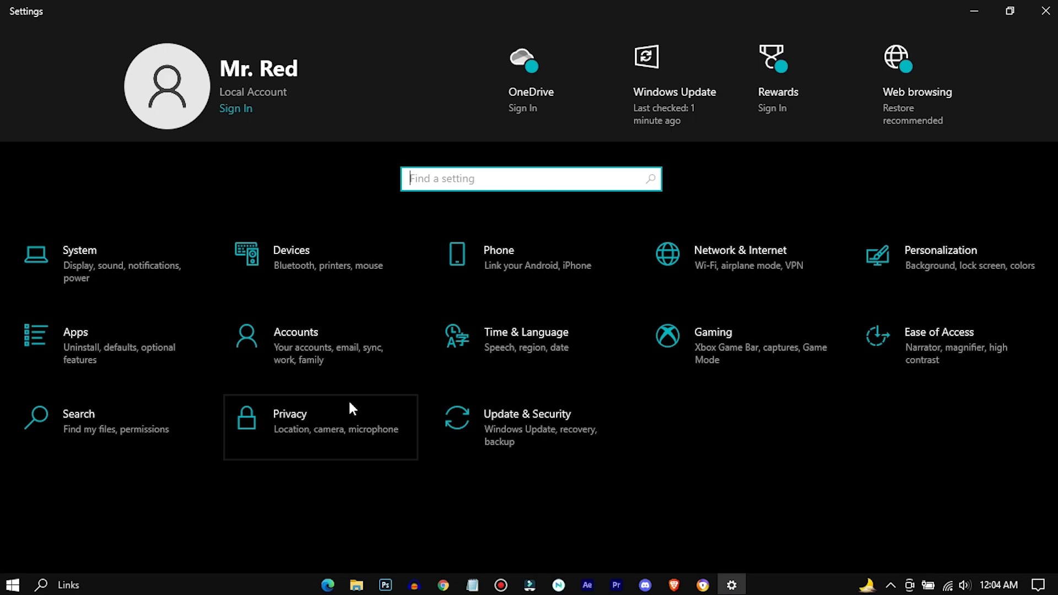
{"action": "left_click", "coordinate": [339, 439]}
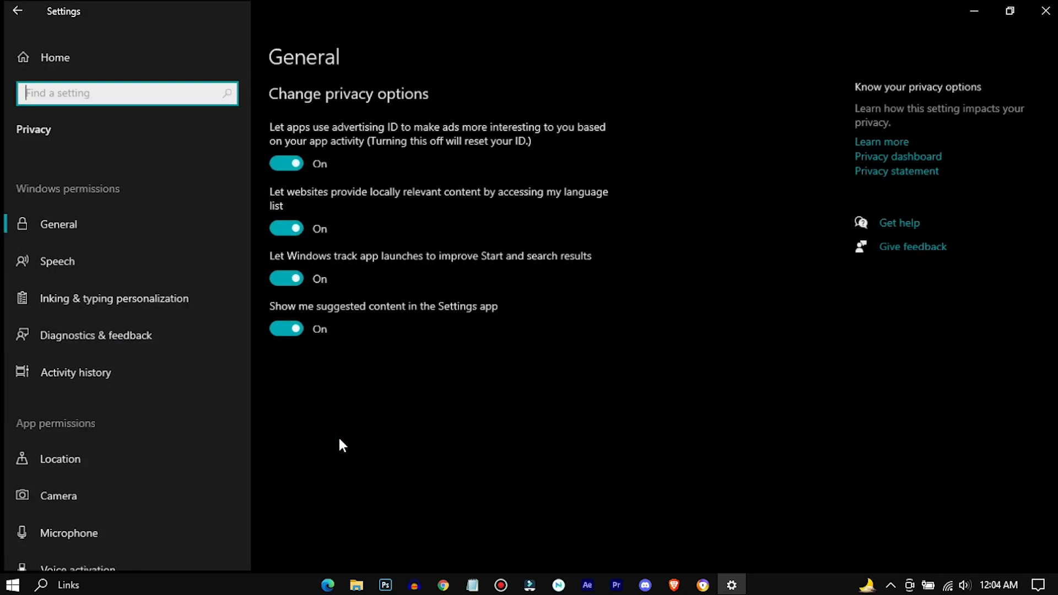
{"action": "scroll", "coordinate": [104, 373], "scroll_direction": "down", "scroll_amount": 5}
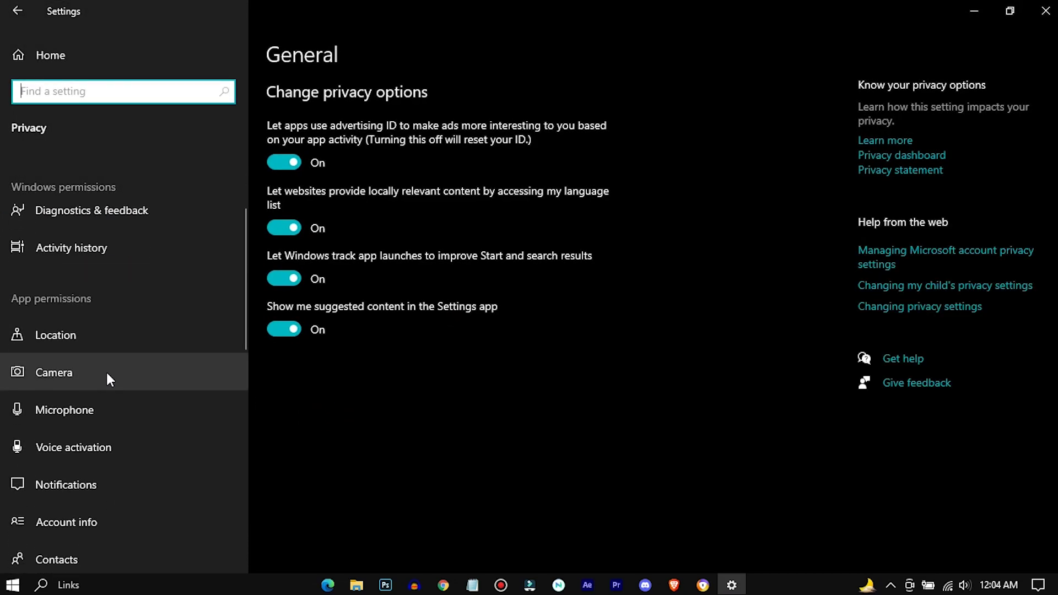
{"action": "scroll", "coordinate": [112, 371], "scroll_direction": "down", "scroll_amount": 6}
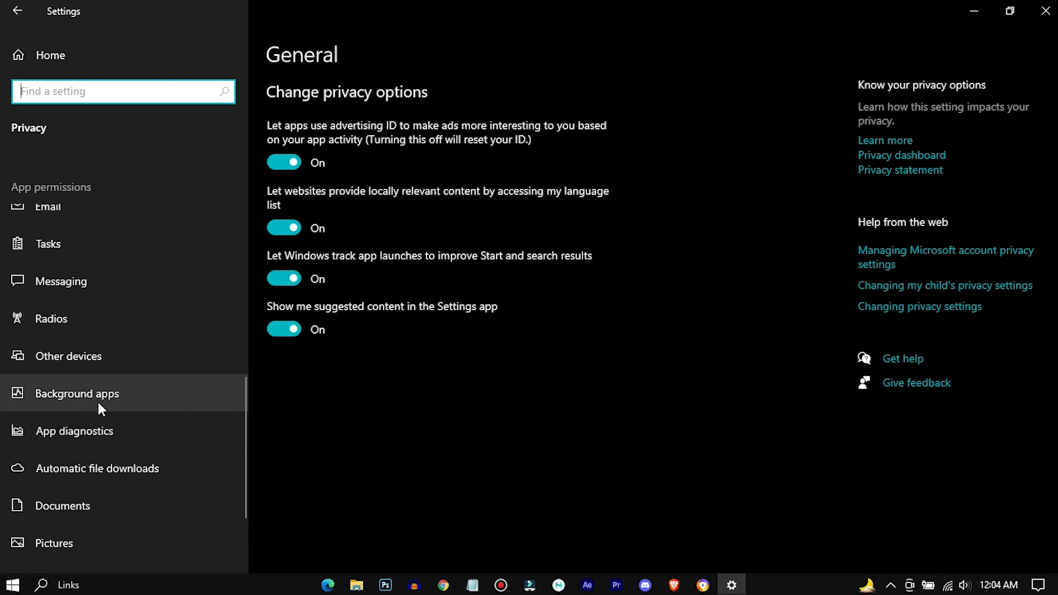
{"action": "left_click", "coordinate": [201, 401]}
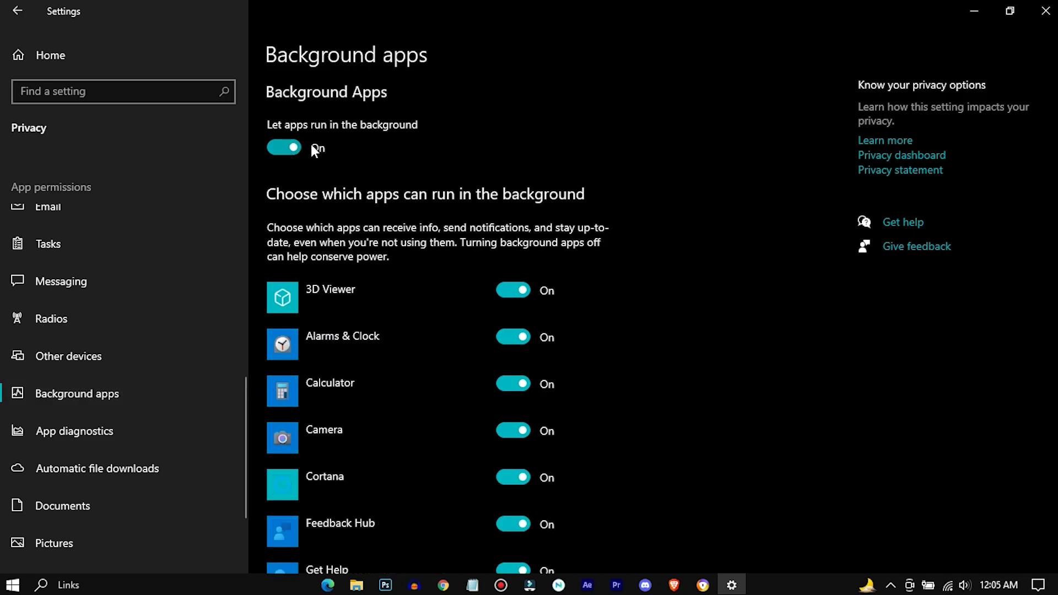
{"action": "left_click", "coordinate": [276, 147]}
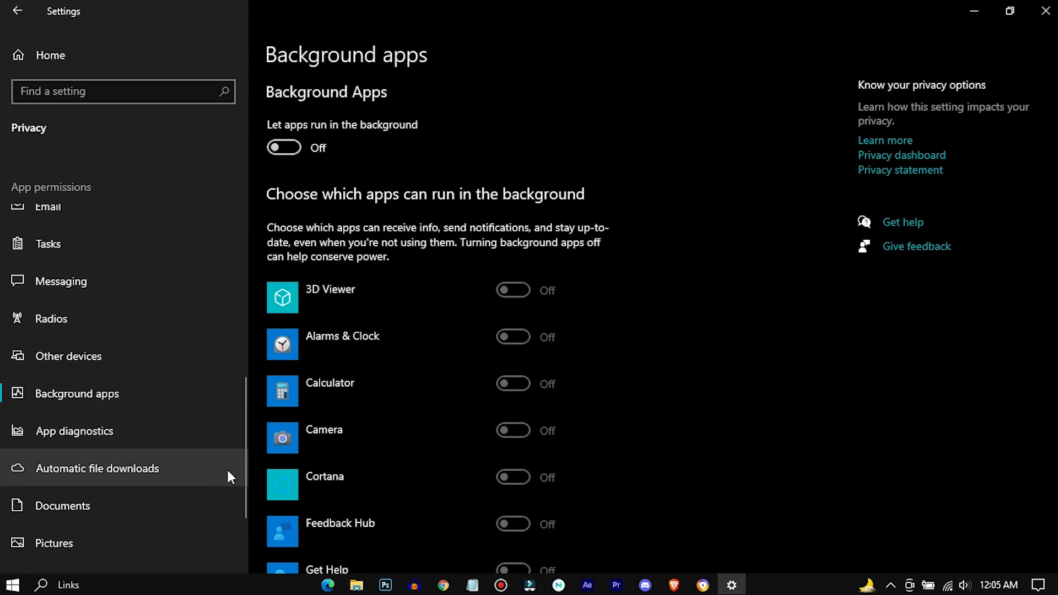
Turn off app access to notifications in the privacy settings and close Settings
{"action": "left_click_drag", "start_coordinate": [245, 451], "coordinate": [263, 309]}
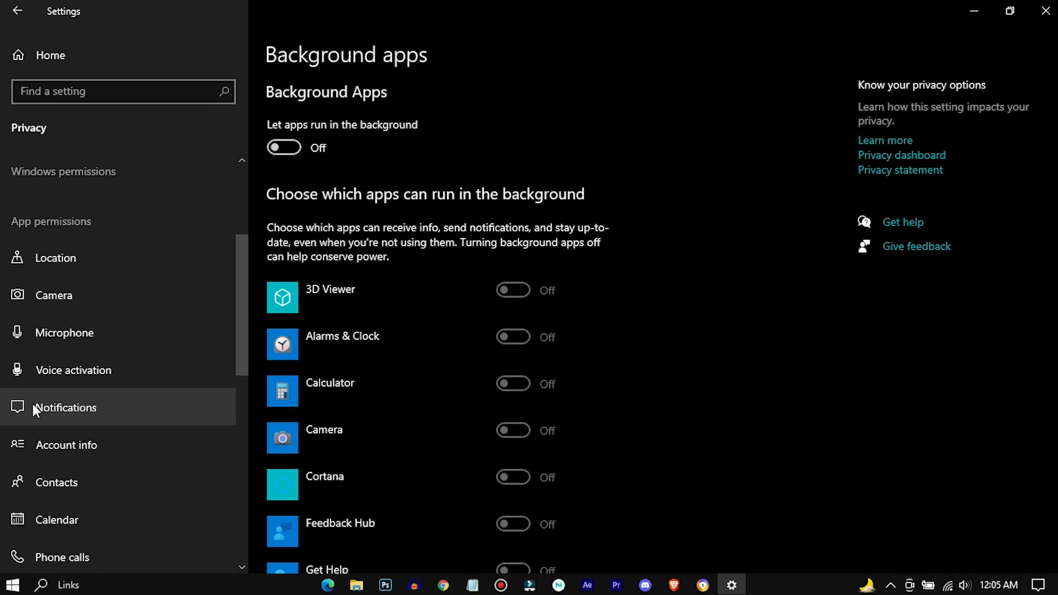
{"action": "left_click", "coordinate": [150, 417]}
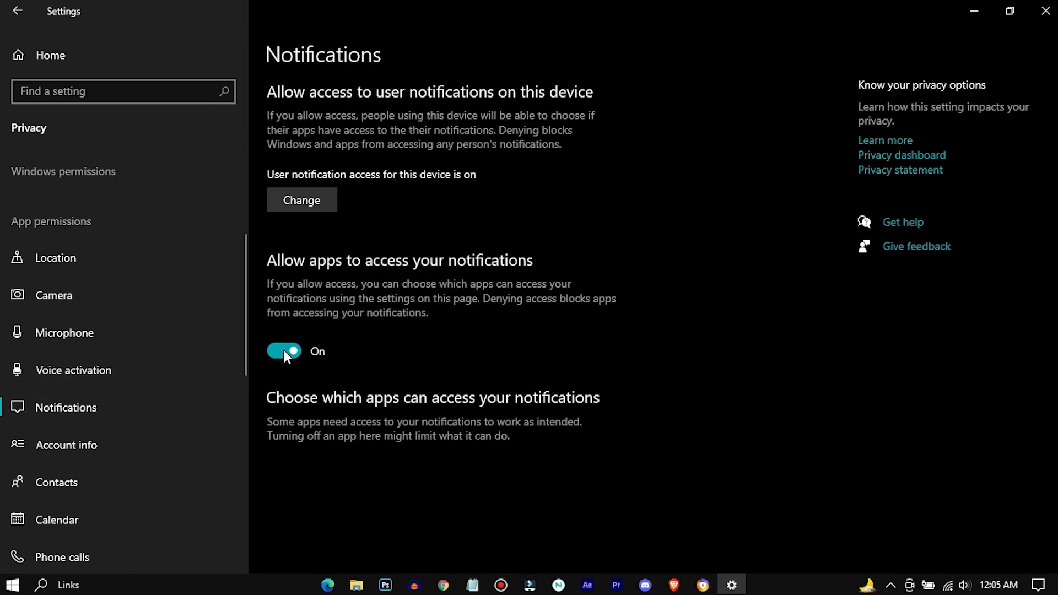
{"action": "left_click", "coordinate": [280, 351]}
{"action": "left_click", "coordinate": [1045, 11]}
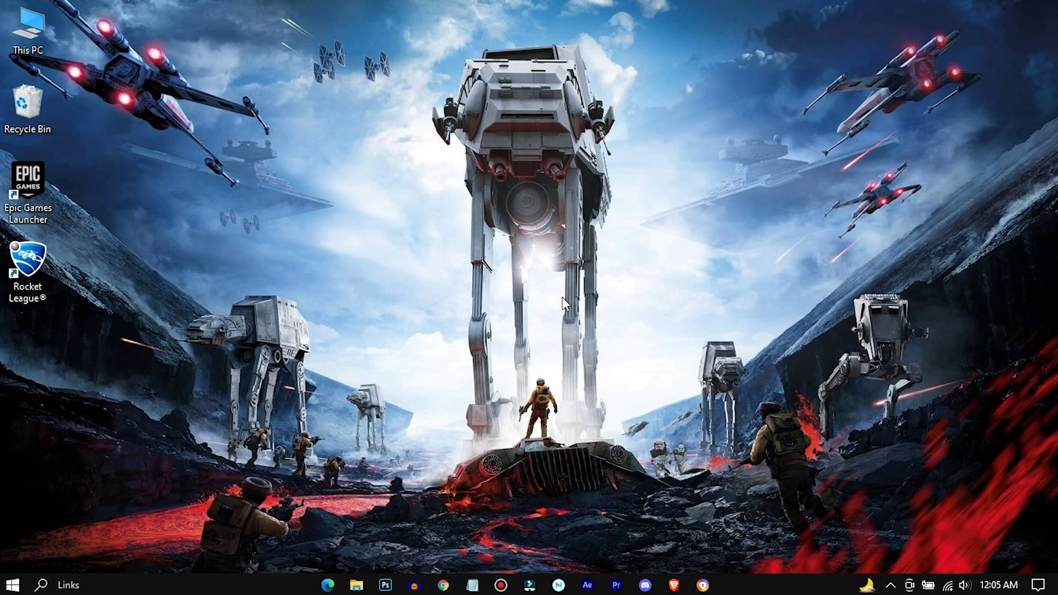
Open the advanced system settings from the properties of This PC
{"action": "right_click", "coordinate": [22, 24]}
{"action": "left_click", "coordinate": [197, 42]}
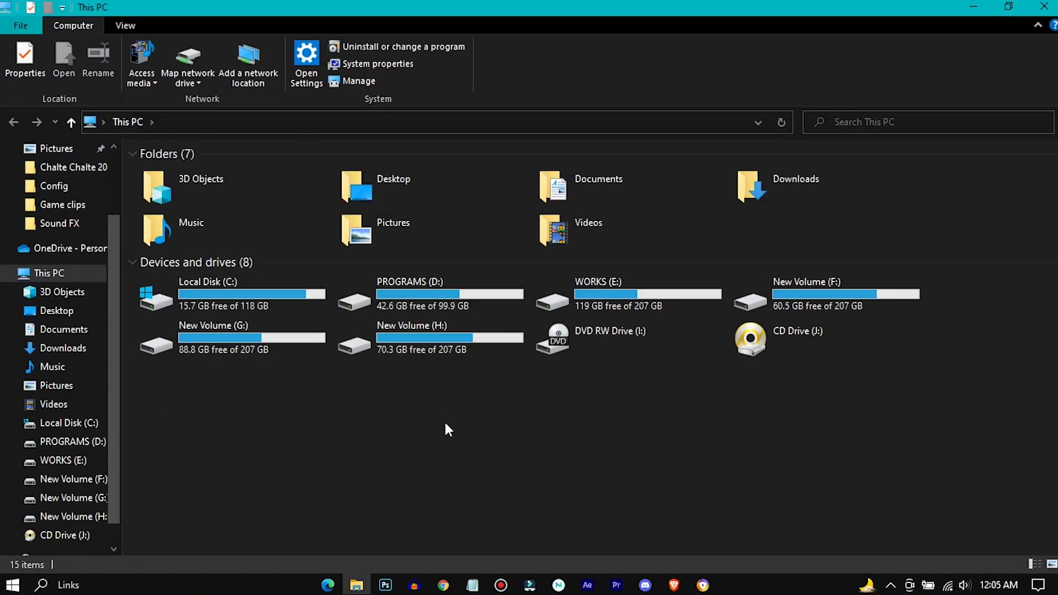
{"action": "right_click", "coordinate": [449, 440]}
{"action": "left_click", "coordinate": [563, 430]}
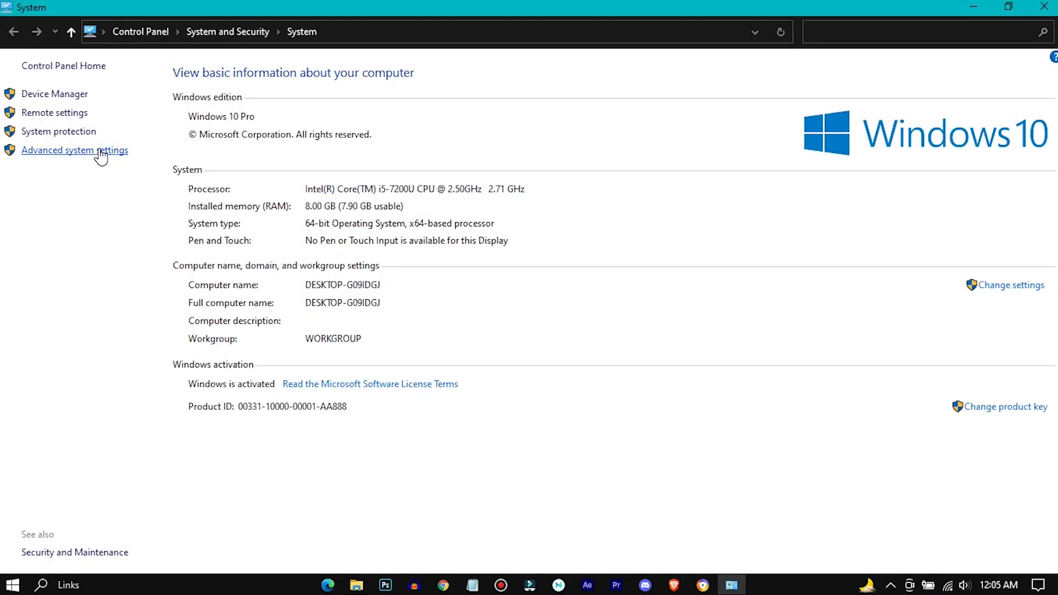
{"action": "left_click", "coordinate": [100, 156]}
{"action": "left_click_drag", "start_coordinate": [279, 128], "coordinate": [391, 98]}
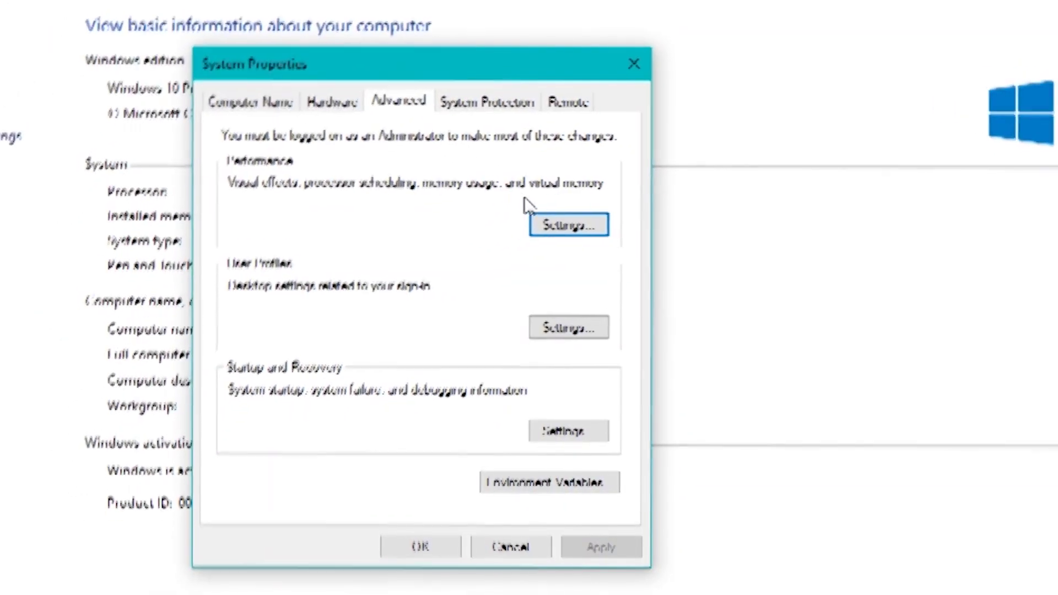
Adjust visual effects for best performance, enabling only thumbnails instead of icons and smooth edges of screen fonts, and apply the settings
{"action": "left_click", "coordinate": [569, 226]}
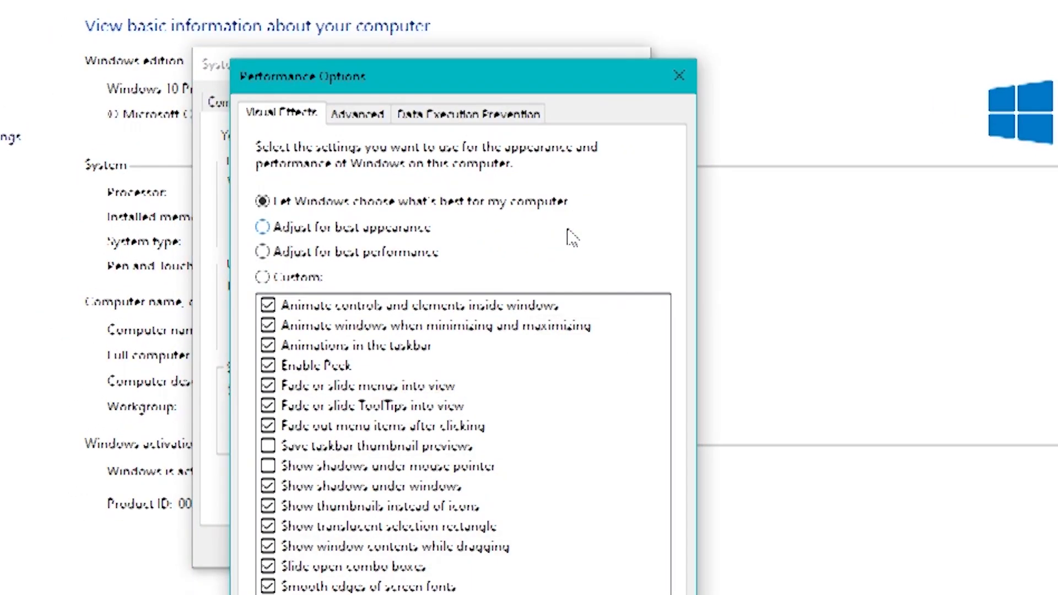
{"action": "left_click", "coordinate": [263, 253]}
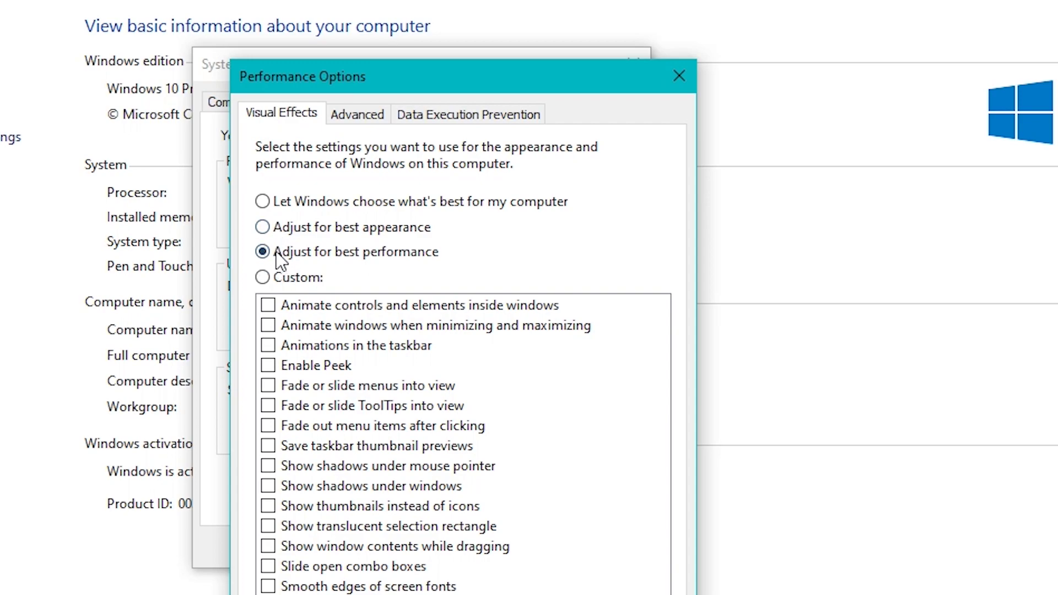
{"action": "left_click", "coordinate": [268, 506]}
{"action": "left_click", "coordinate": [268, 586]}
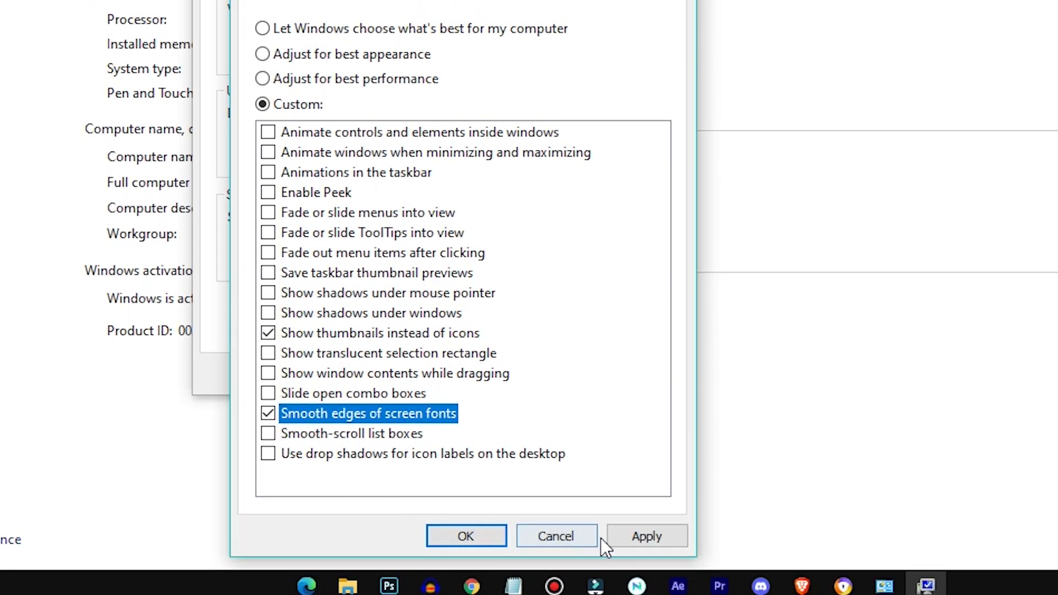
{"action": "left_click", "coordinate": [646, 536]}
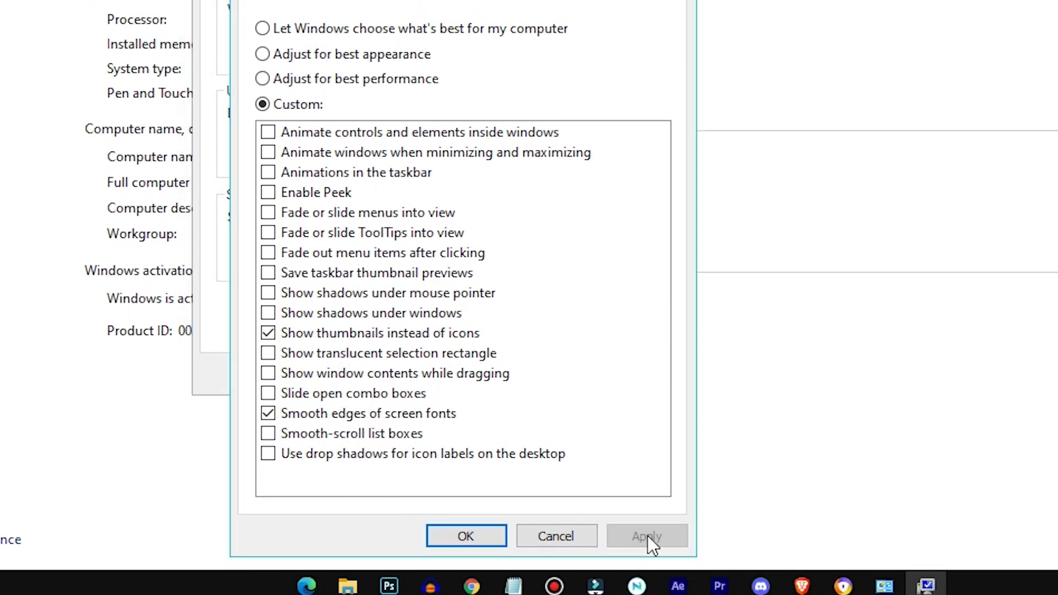
{"action": "left_click", "coordinate": [469, 537]}
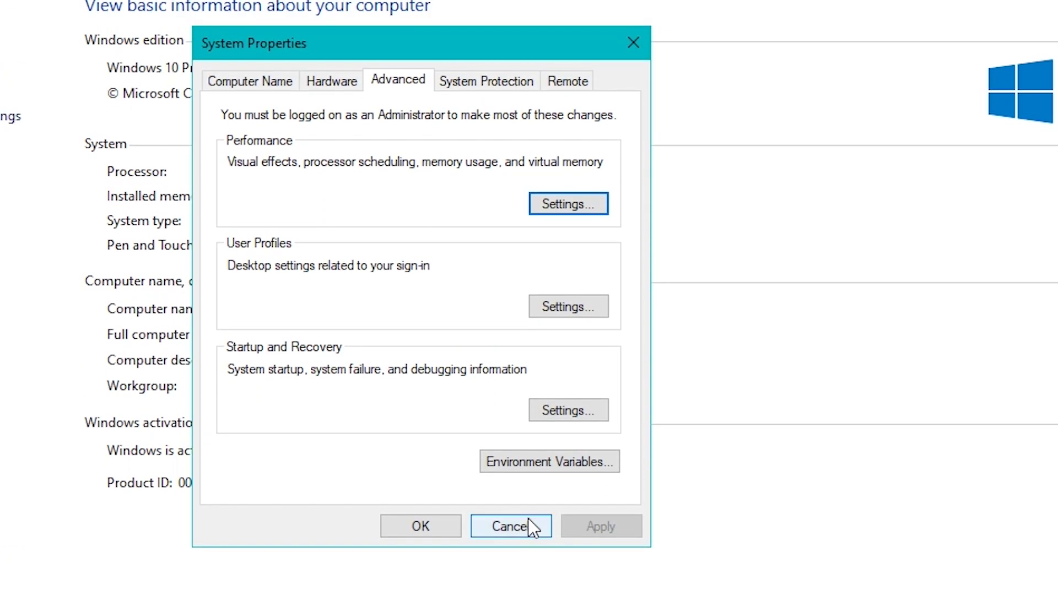
Open the virtual memory settings from the advanced performance options and turn off automatic paging file management for all drives
{"action": "left_click", "coordinate": [573, 205]}
{"action": "left_click", "coordinate": [357, 96]}
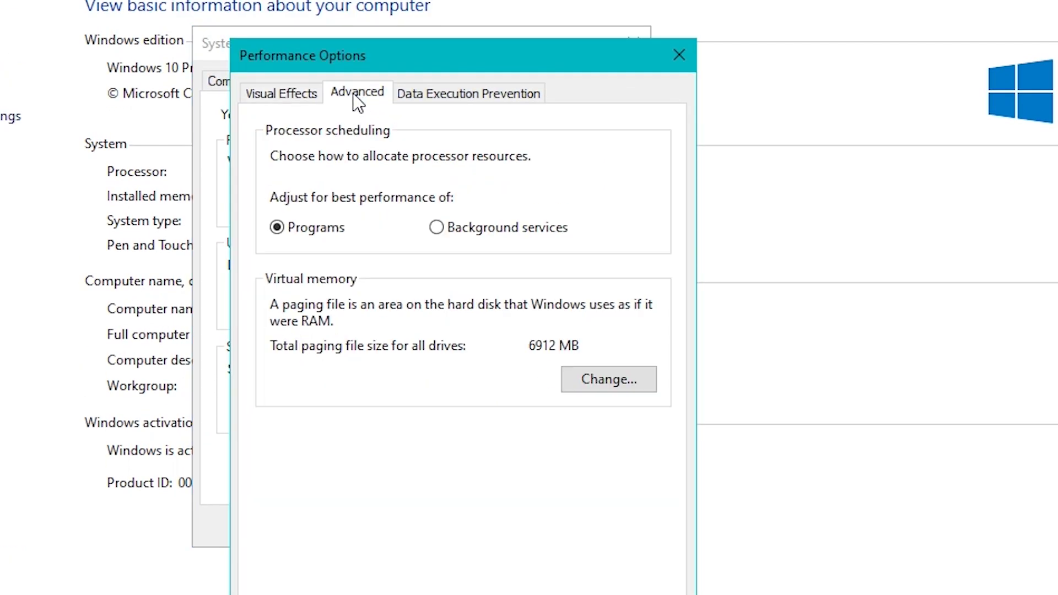
{"action": "left_click", "coordinate": [575, 377]}
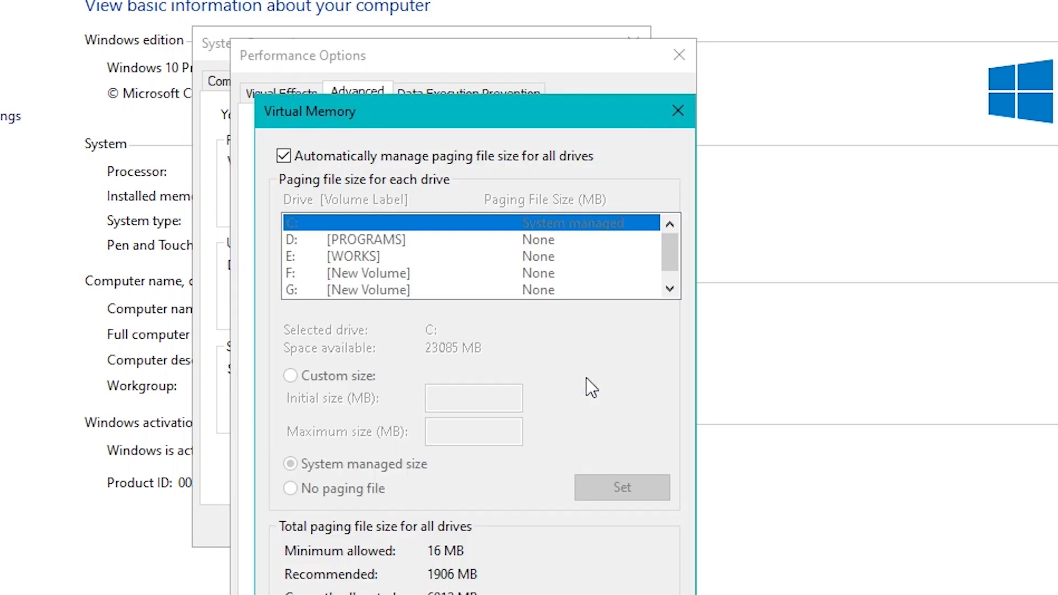
{"action": "left_click", "coordinate": [284, 156]}
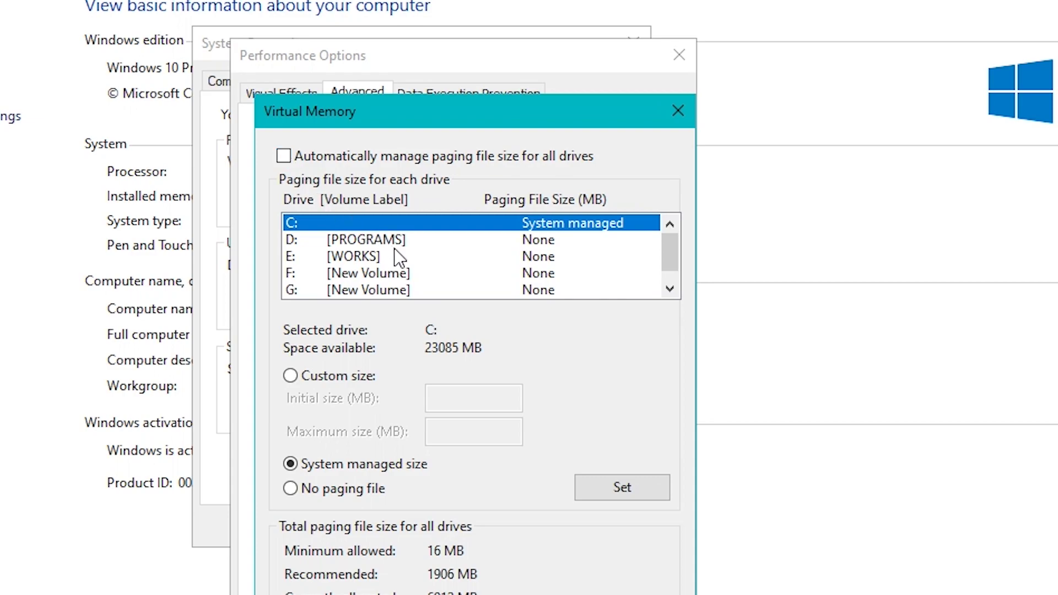
Set a custom paging file size for drive G: with both the initial and maximum size at 4096 MB
{"action": "left_click", "coordinate": [437, 291]}
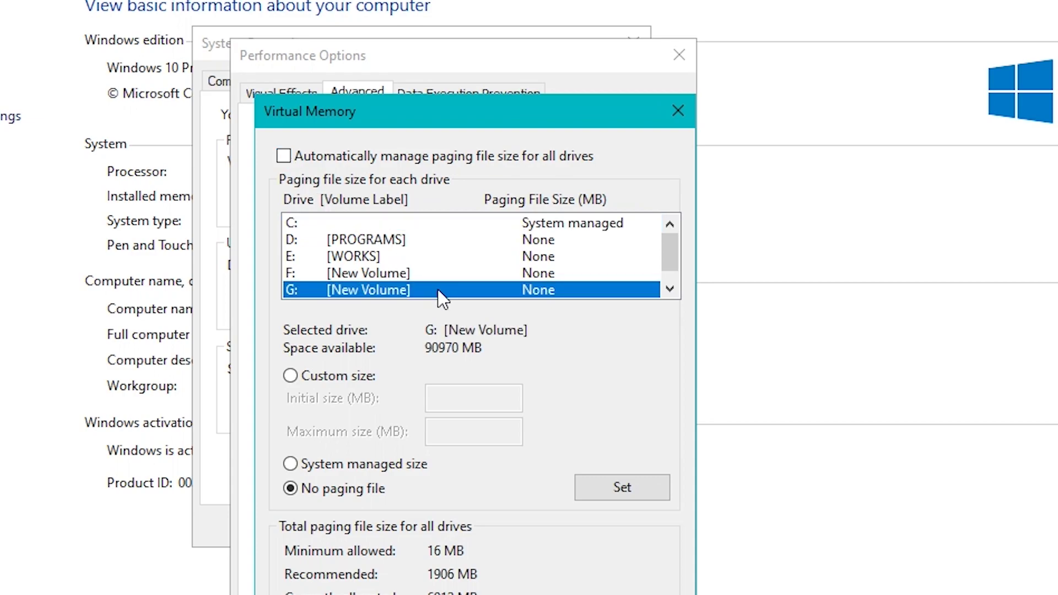
{"action": "left_click", "coordinate": [316, 379]}
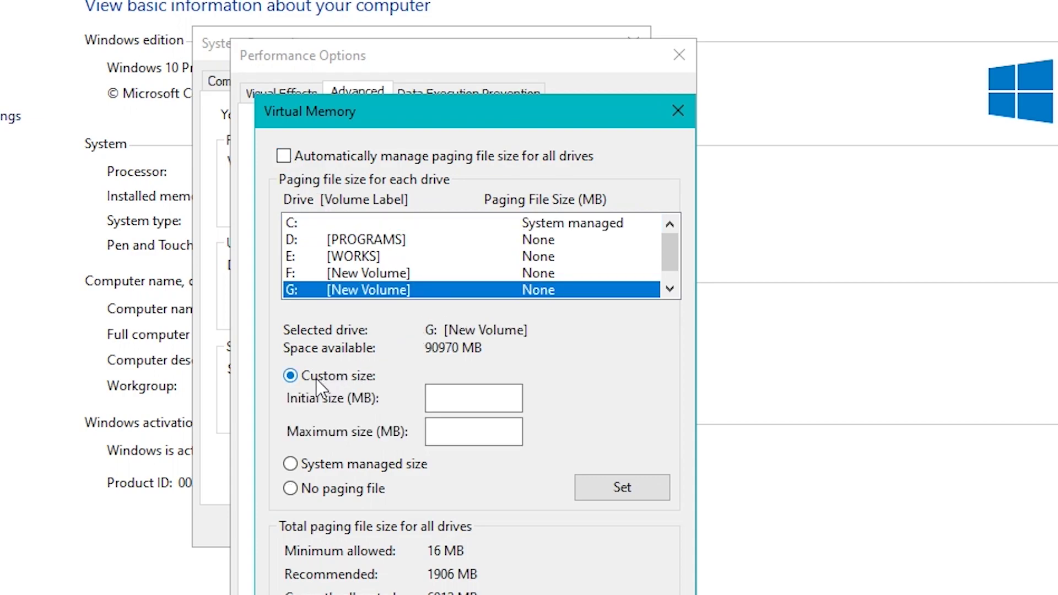
{"action": "left_click", "coordinate": [438, 400]}
{"action": "type", "text": "4096"}
{"action": "left_click", "coordinate": [494, 435]}
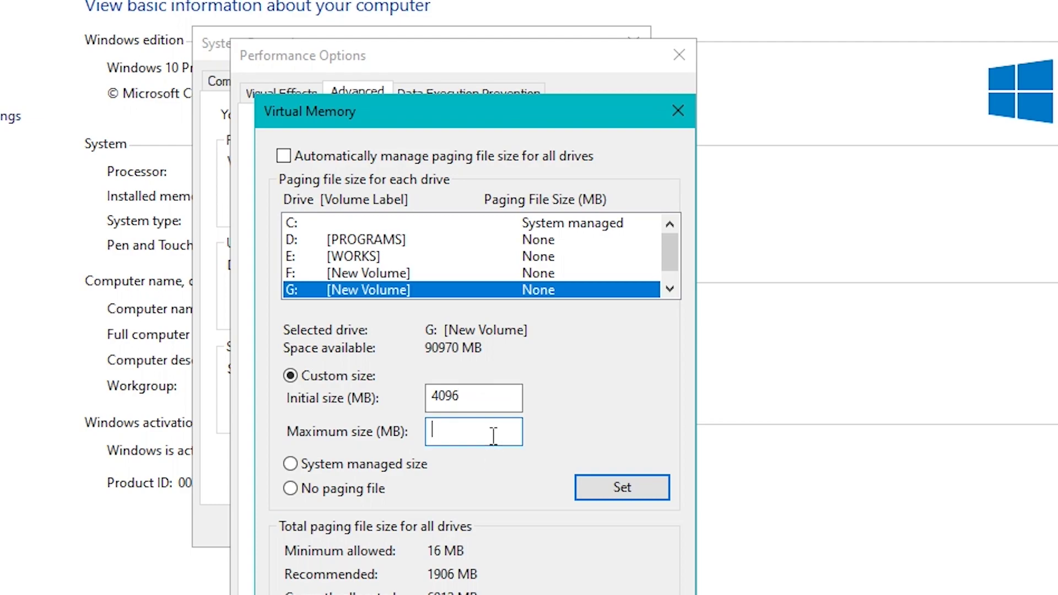
{"action": "type", "text": "4096"}
{"action": "left_click", "coordinate": [630, 488]}
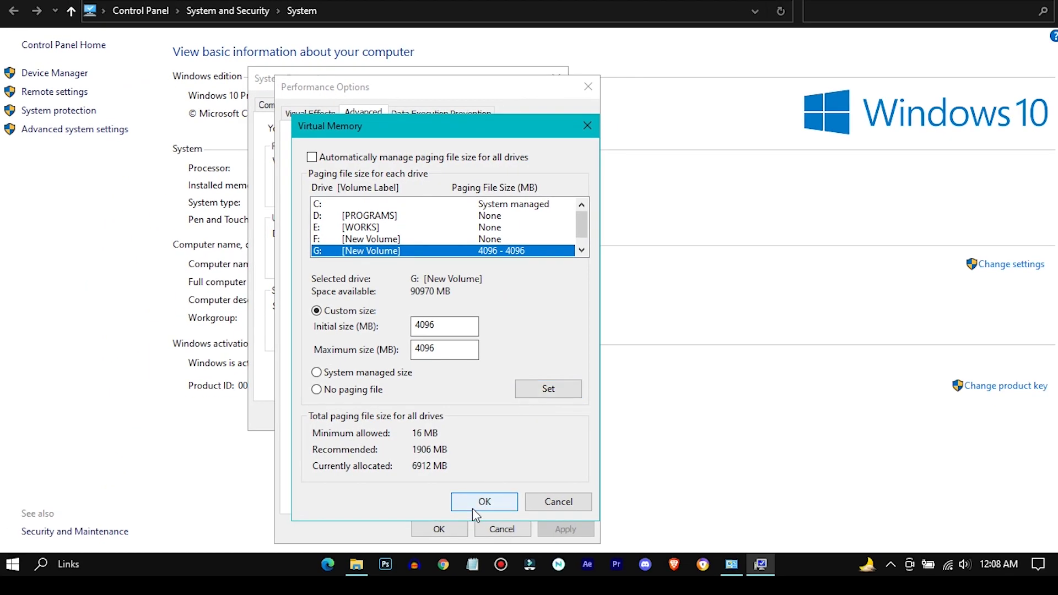
Confirm the virtual memory changes through all open system dialogs and postpone the computer restart
{"action": "left_click", "coordinate": [506, 582]}
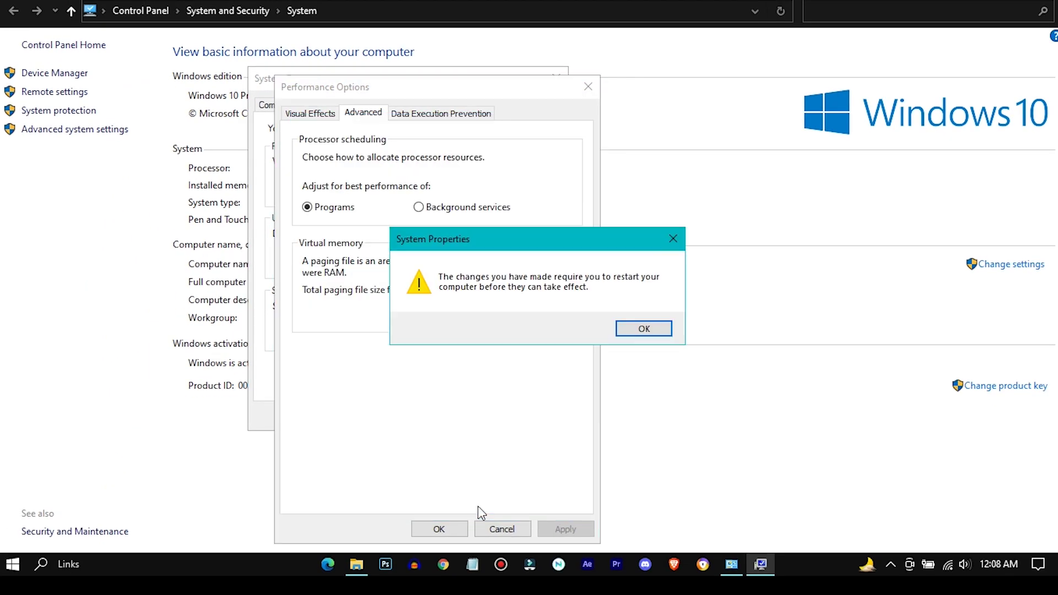
{"action": "left_click", "coordinate": [642, 329]}
{"action": "left_click", "coordinate": [565, 528]}
{"action": "left_click", "coordinate": [485, 529]}
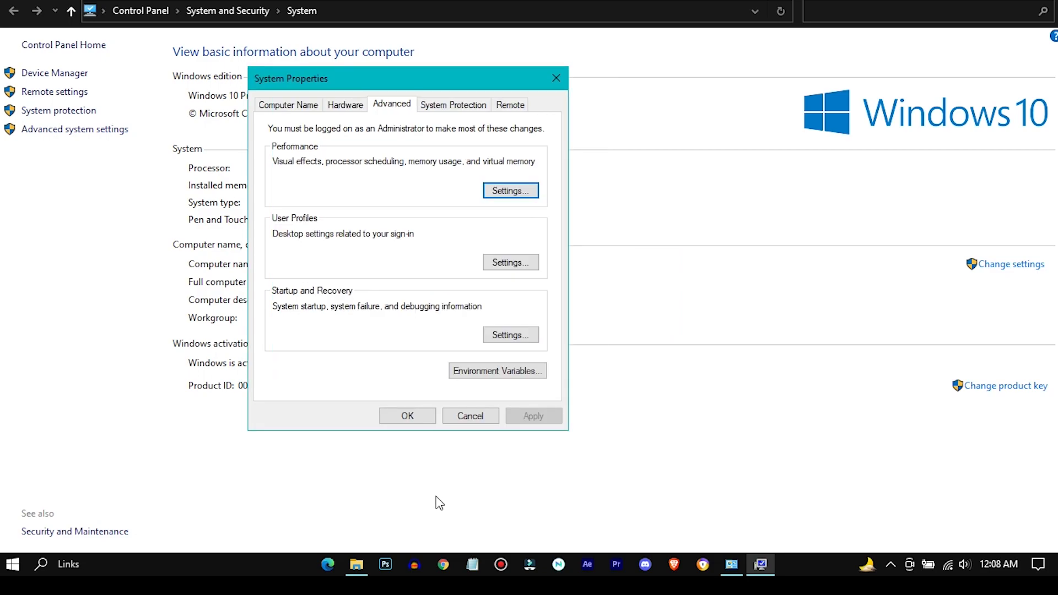
{"action": "left_click", "coordinate": [407, 417]}
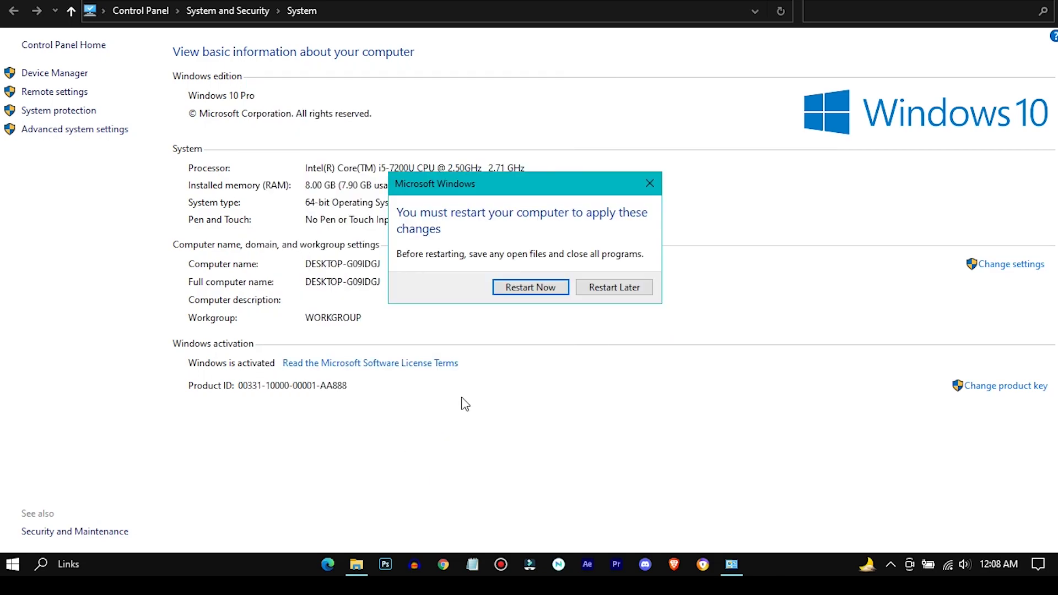
{"action": "left_click", "coordinate": [614, 287]}
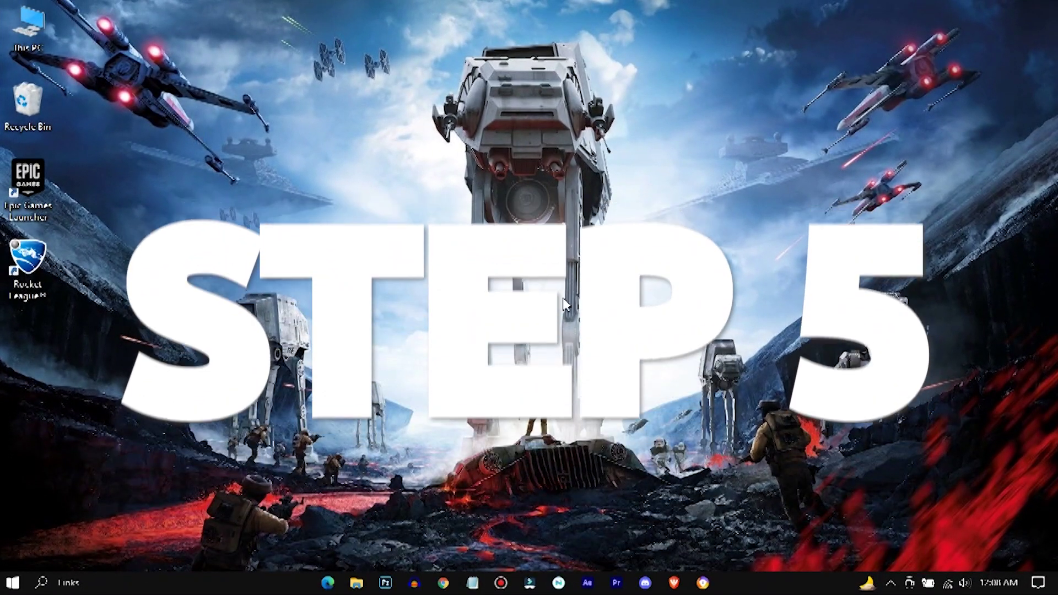
Switch to the Brave browser and download Rex Optimization Pack.rar to the desktop from the blog post's Config Files link
{"action": "left_click", "coordinate": [675, 579]}
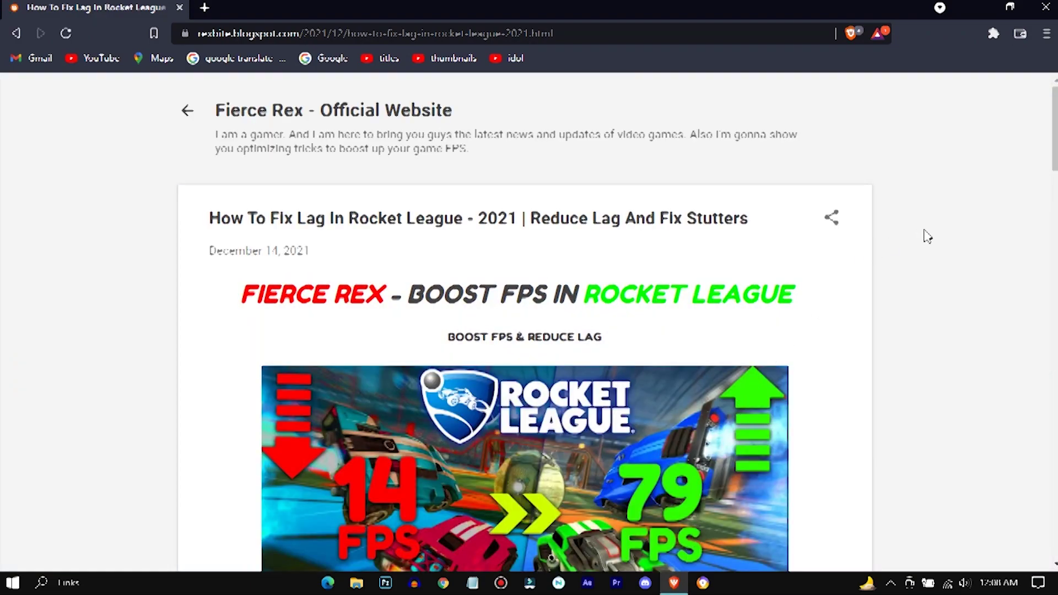
{"action": "scroll", "coordinate": [927, 236], "scroll_direction": "down", "scroll_amount": 8}
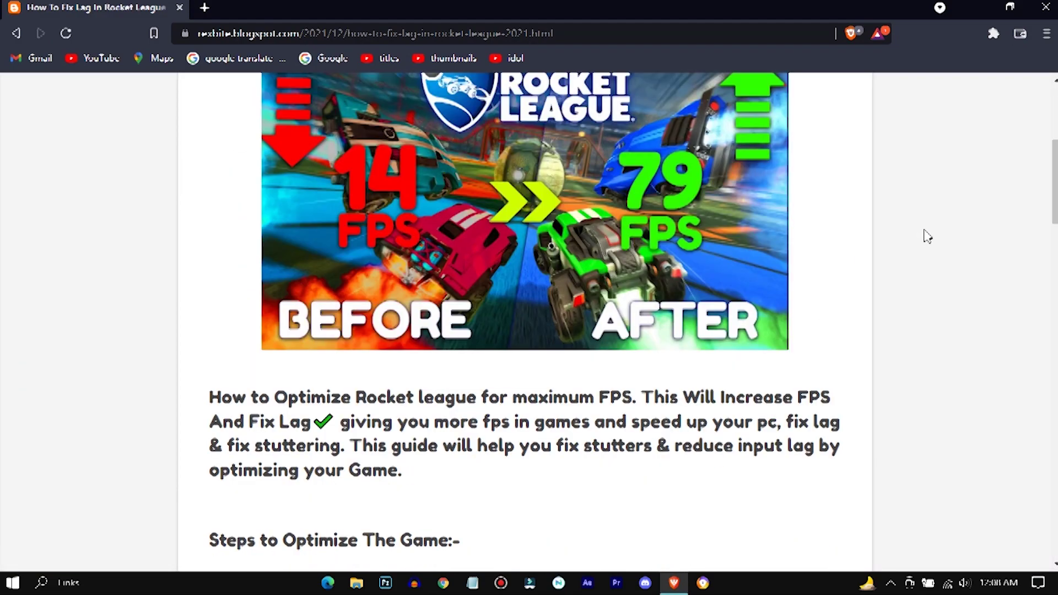
{"action": "left_click_drag", "start_coordinate": [1054, 208], "coordinate": [1055, 364]}
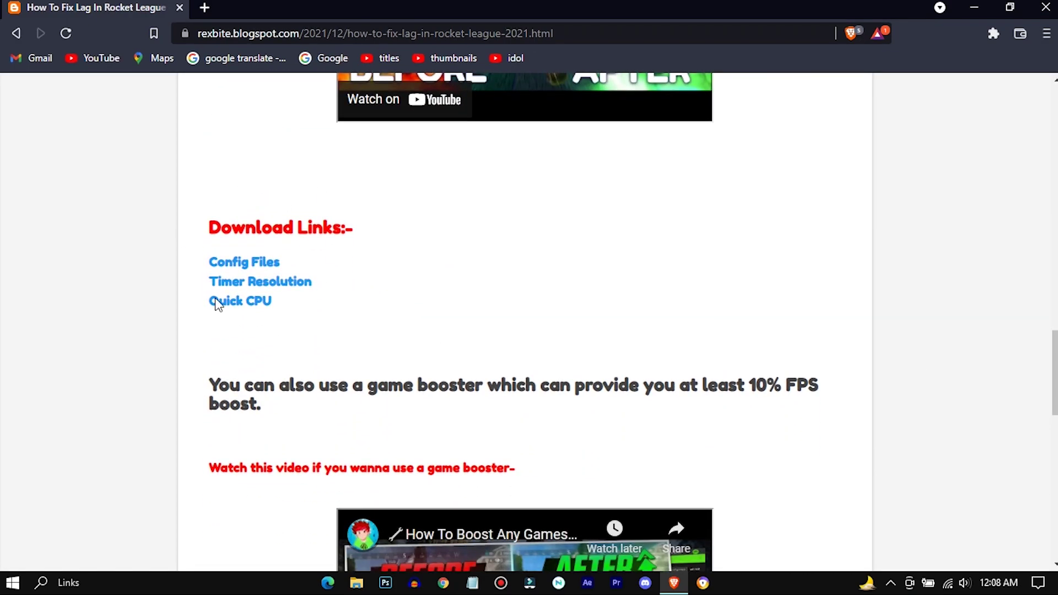
{"action": "left_click", "coordinate": [247, 263]}
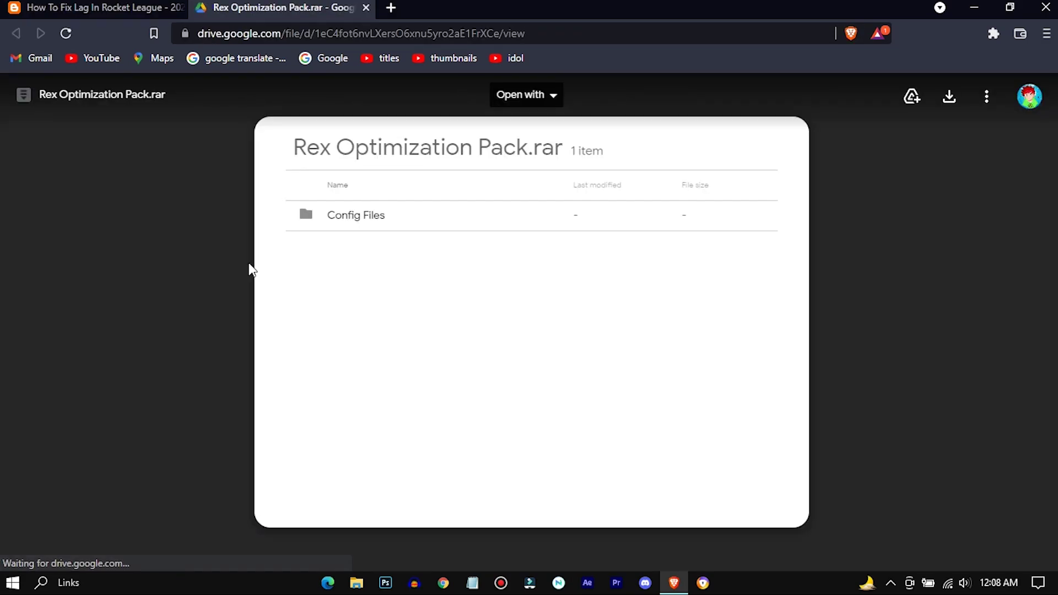
{"action": "left_click", "coordinate": [949, 98]}
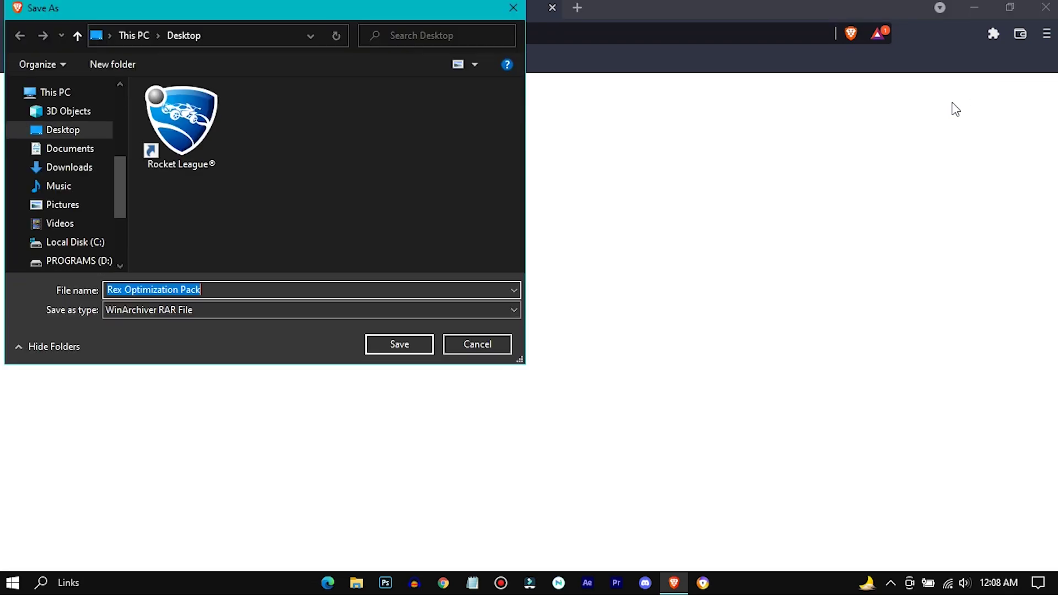
{"action": "left_click", "coordinate": [415, 341]}
Download TimerResolution.zip to the desktop through the blog post's Timer Resolution link
{"action": "left_click", "coordinate": [77, 7]}
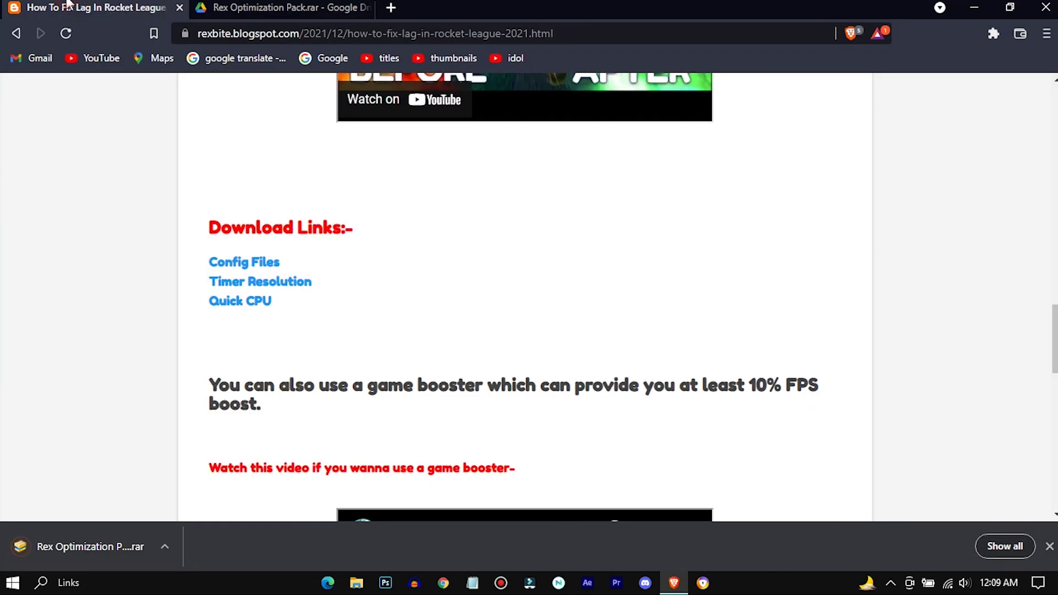
{"action": "left_click", "coordinate": [291, 285]}
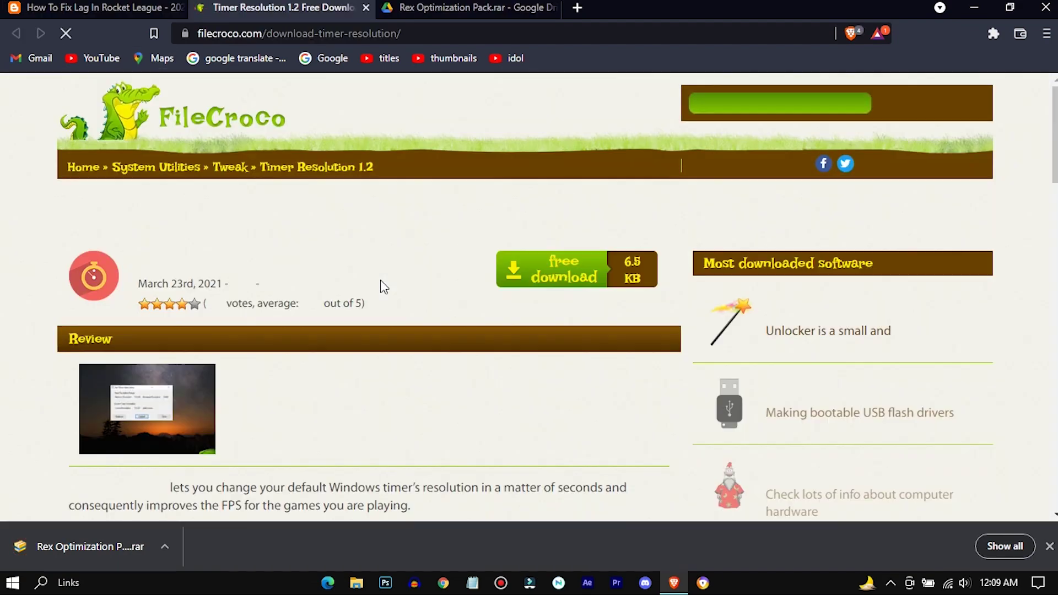
{"action": "left_click", "coordinate": [562, 215]}
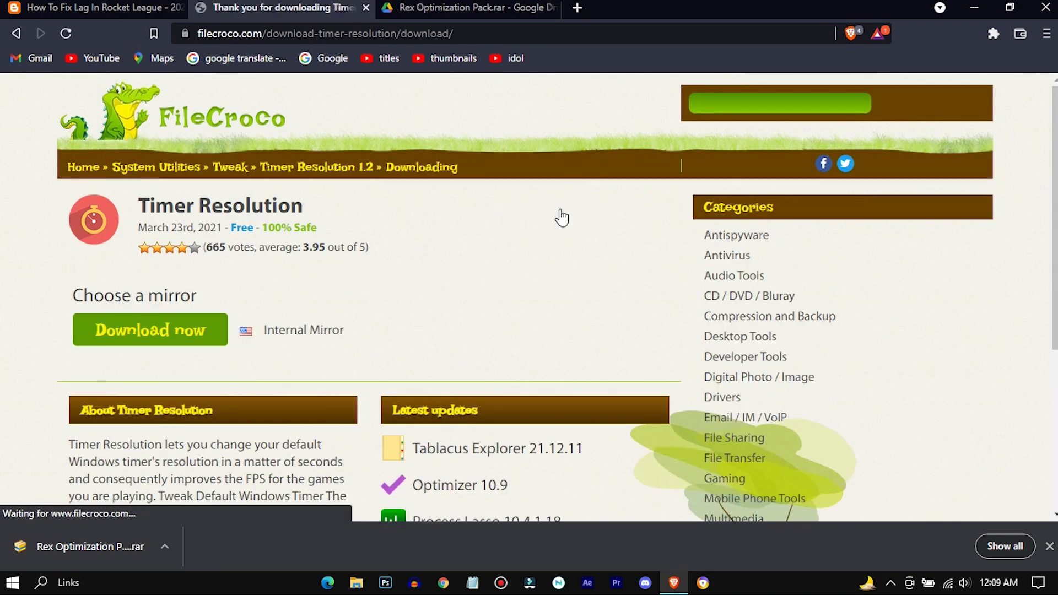
{"action": "left_click", "coordinate": [186, 337]}
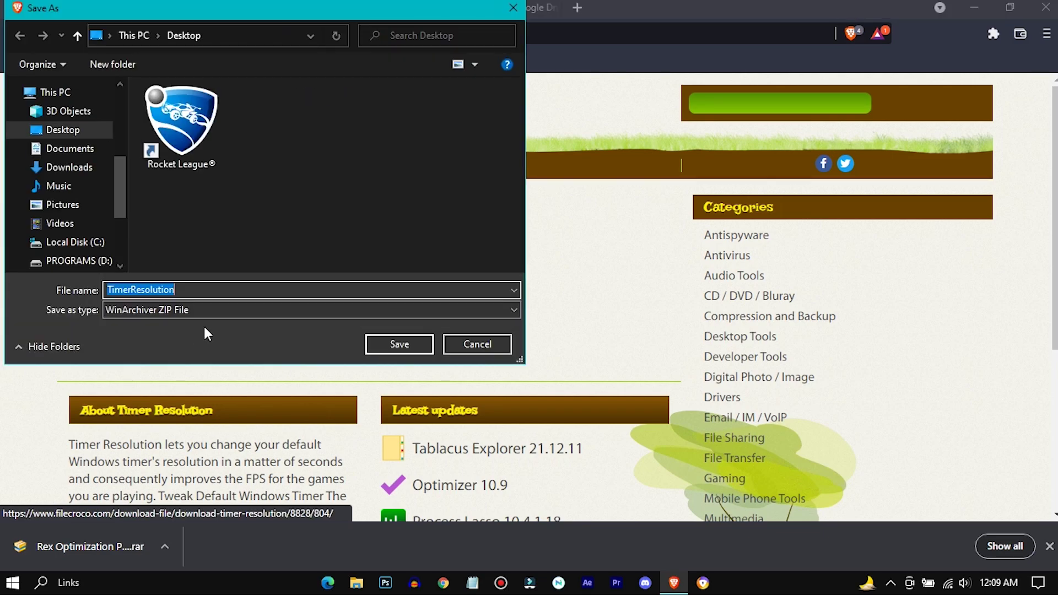
{"action": "left_click", "coordinate": [400, 343]}
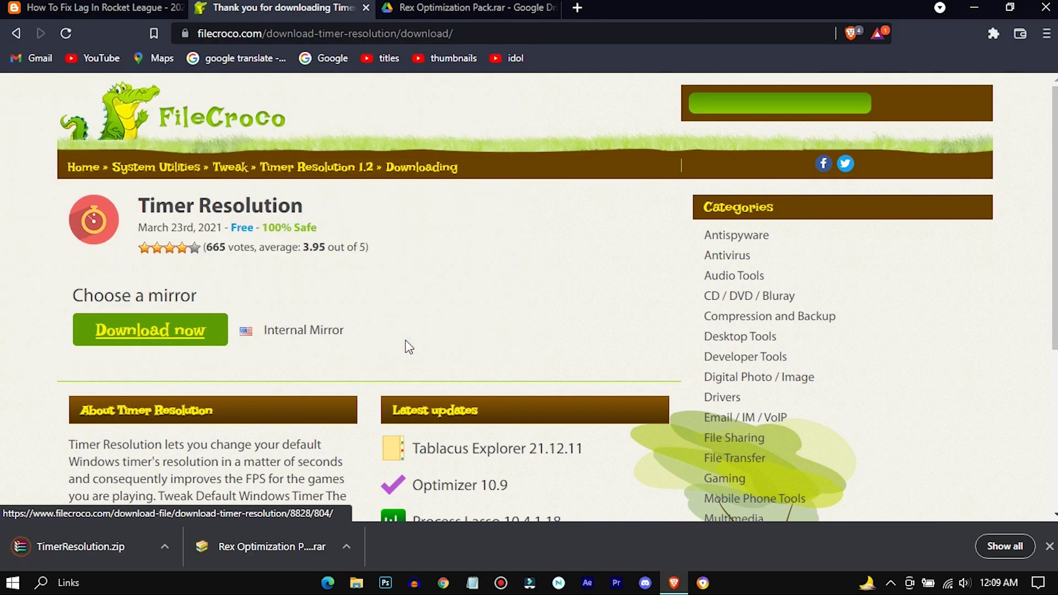
Download the x64 version of Quick CPU to the desktop through the blog post's link and close the browser
{"action": "left_click", "coordinate": [107, 8]}
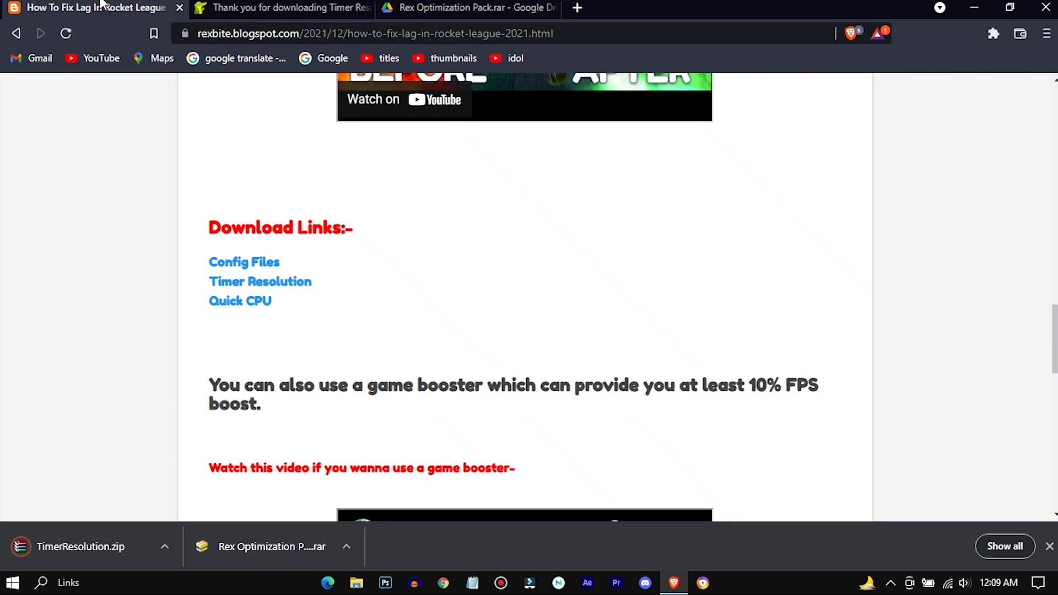
{"action": "left_click", "coordinate": [251, 299]}
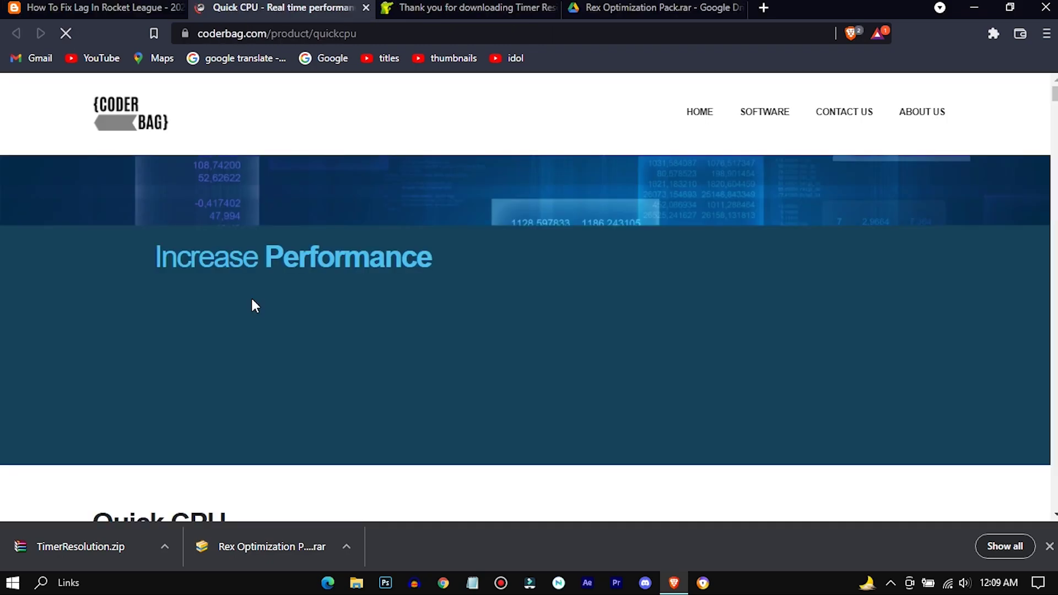
{"action": "scroll", "coordinate": [899, 242], "scroll_direction": "down", "scroll_amount": 20}
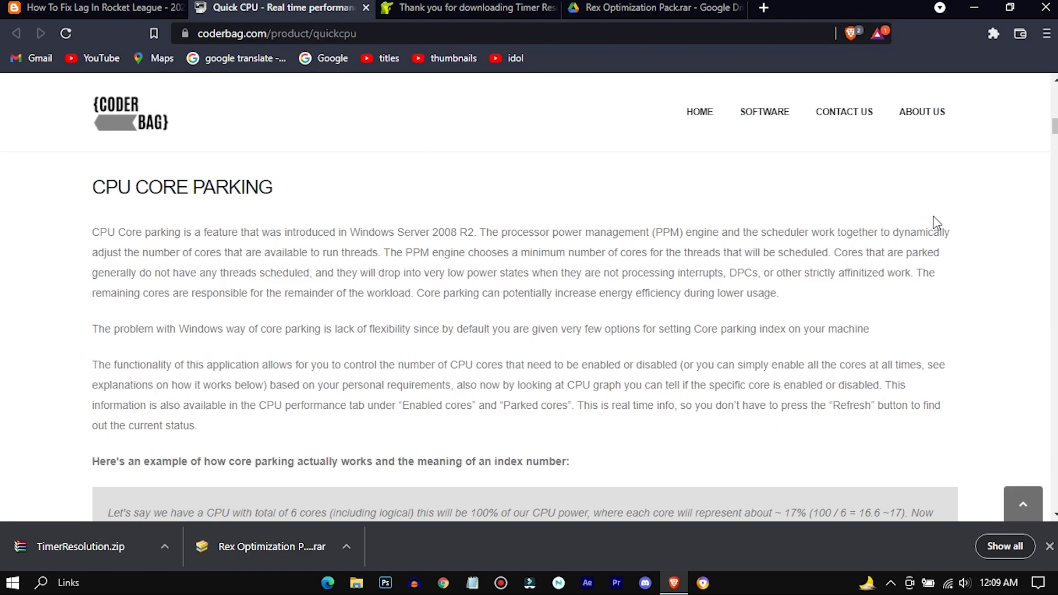
{"action": "scroll", "coordinate": [840, 242], "scroll_direction": "down", "scroll_amount": 20}
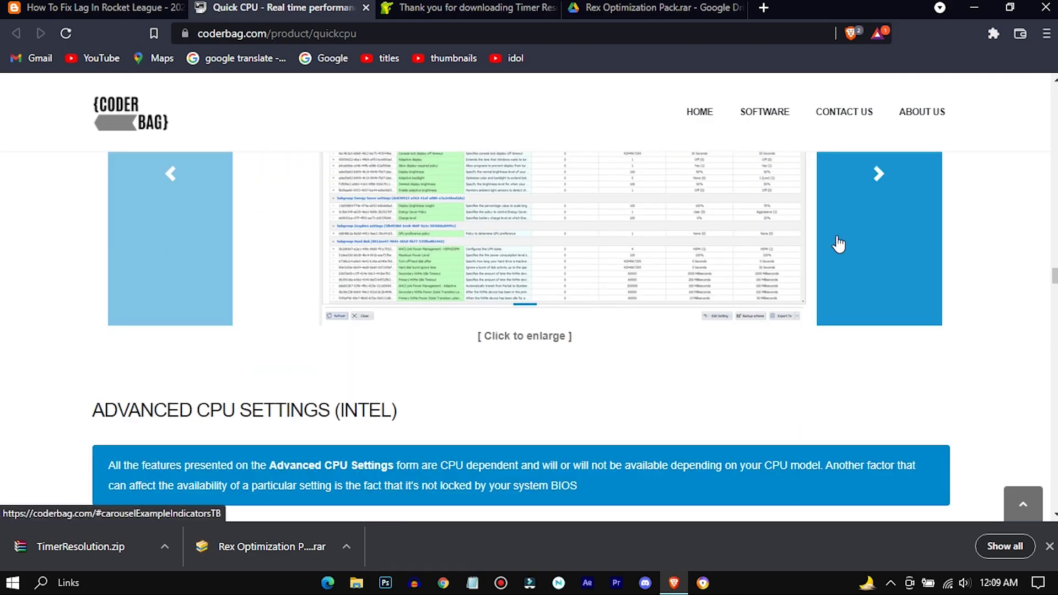
{"action": "scroll", "coordinate": [833, 248], "scroll_direction": "down", "scroll_amount": 15}
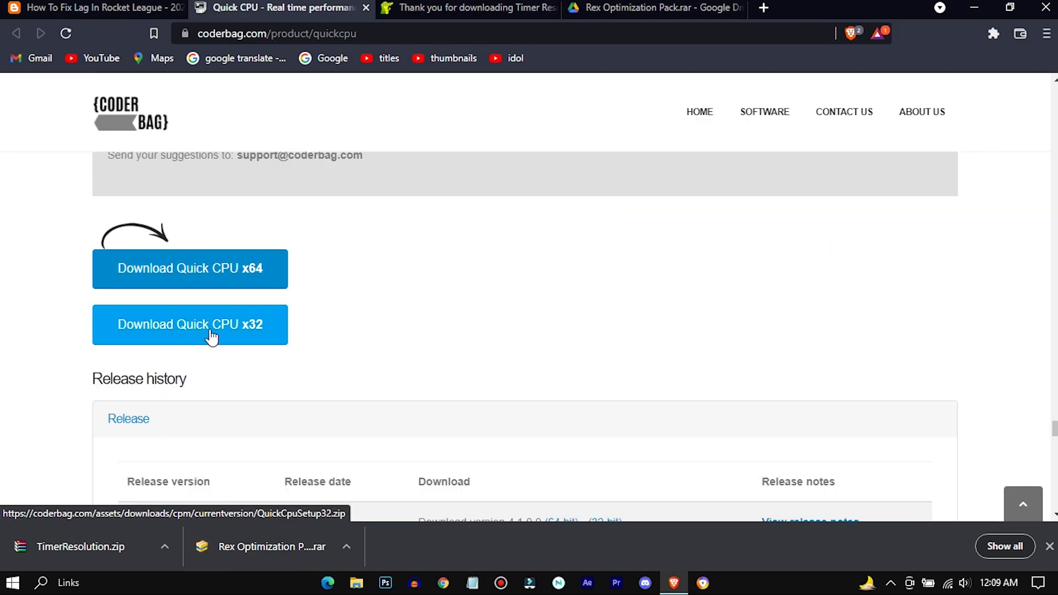
{"action": "left_click", "coordinate": [269, 273]}
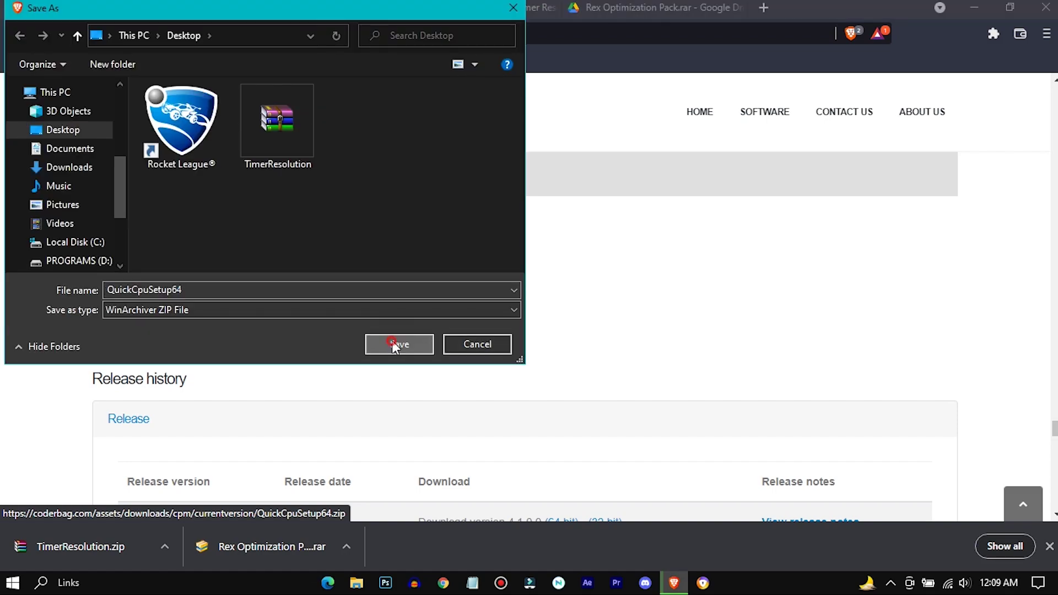
{"action": "left_click", "coordinate": [398, 346]}
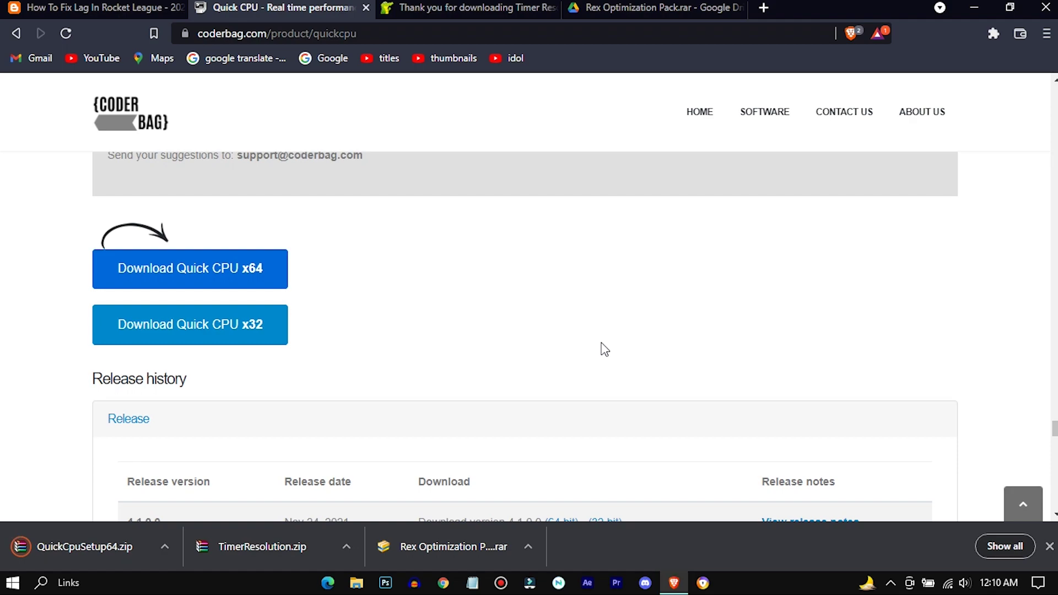
{"action": "left_click", "coordinate": [1045, 8]}
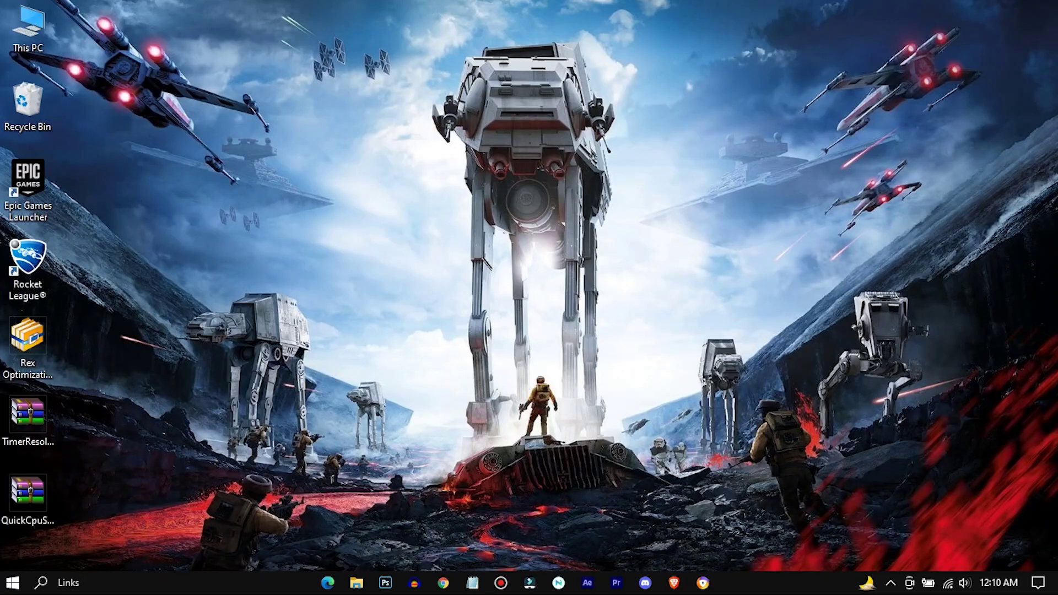
Extract the Rex Optimization Pack archive directly onto the desktop
{"action": "left_click_drag", "start_coordinate": [83, 318], "coordinate": [17, 511]}
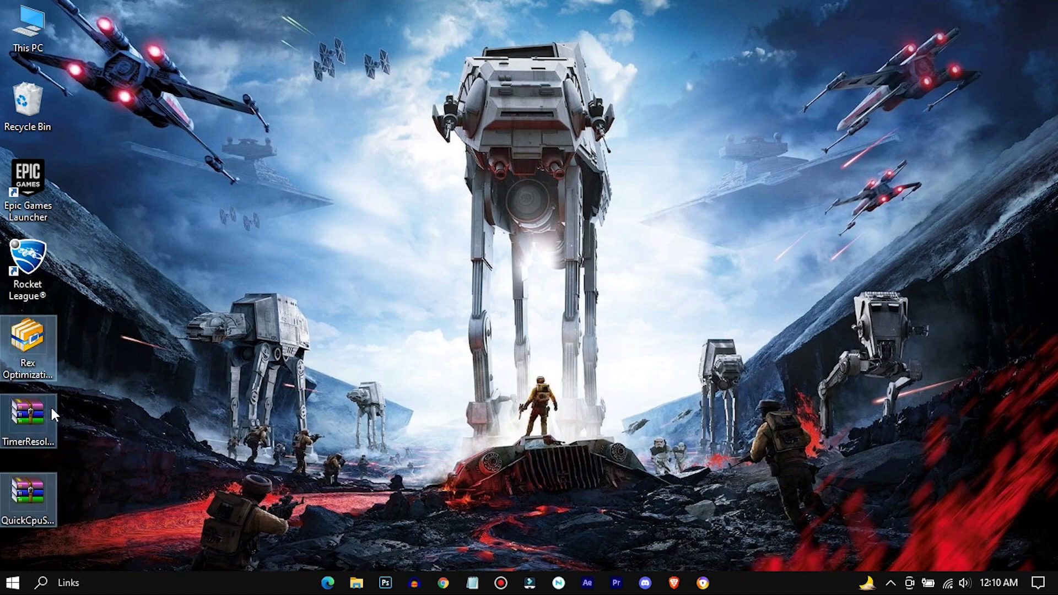
{"action": "left_click", "coordinate": [27, 342]}
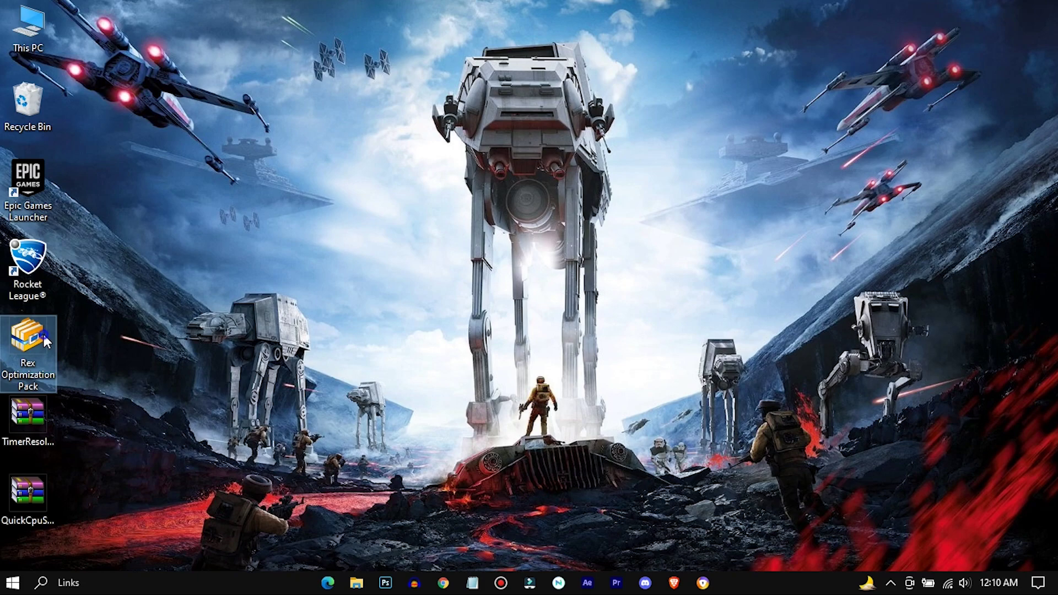
{"action": "right_click", "coordinate": [44, 337]}
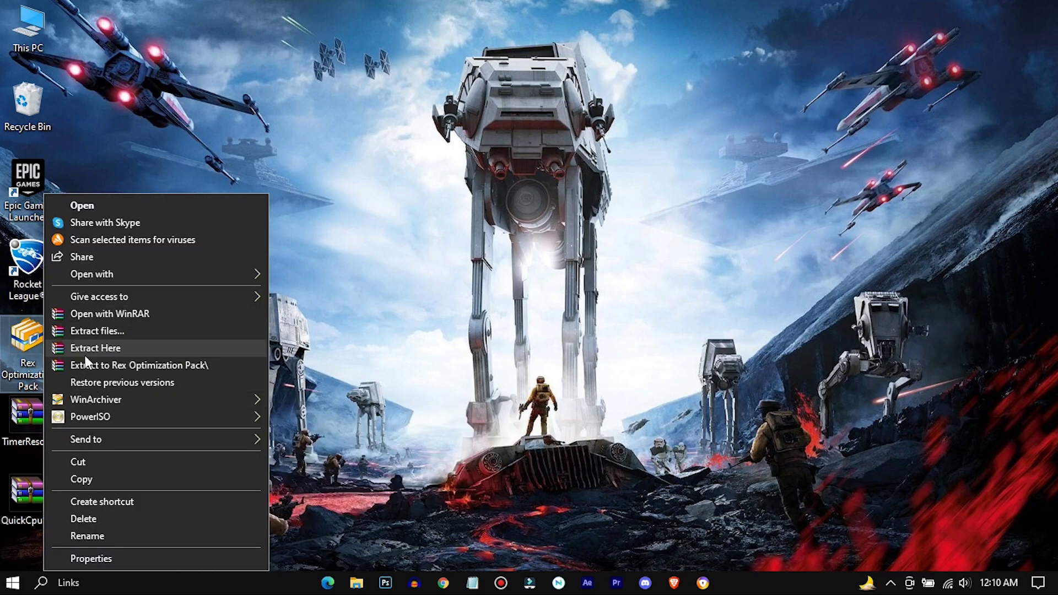
{"action": "left_click", "coordinate": [171, 349]}
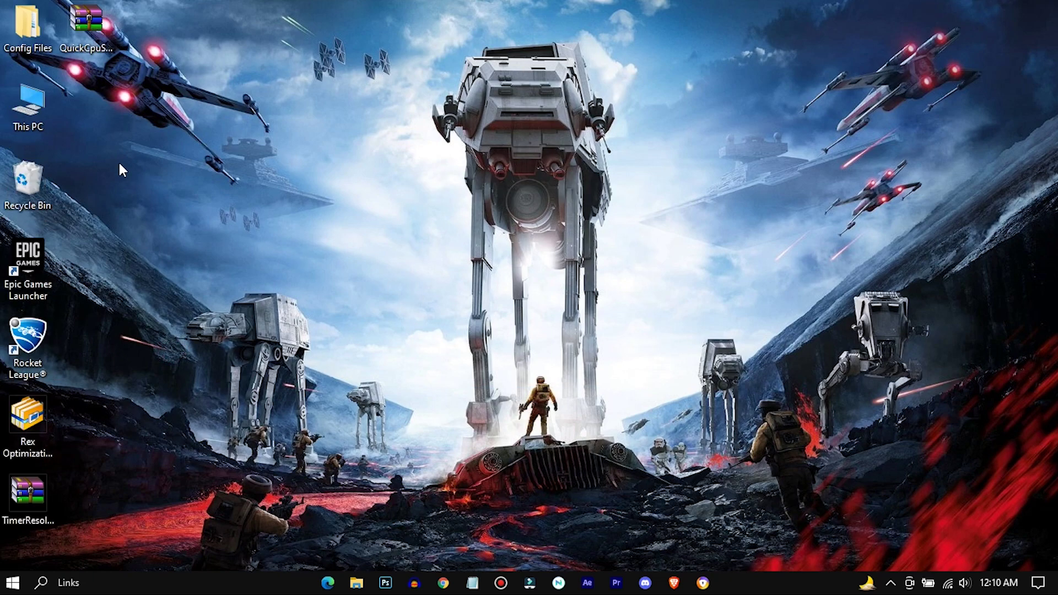
Copy the TASystemSettings file from the 4. Potato End folder inside the desktop's Config Files folder and close the window
{"action": "double_click", "coordinate": [18, 34]}
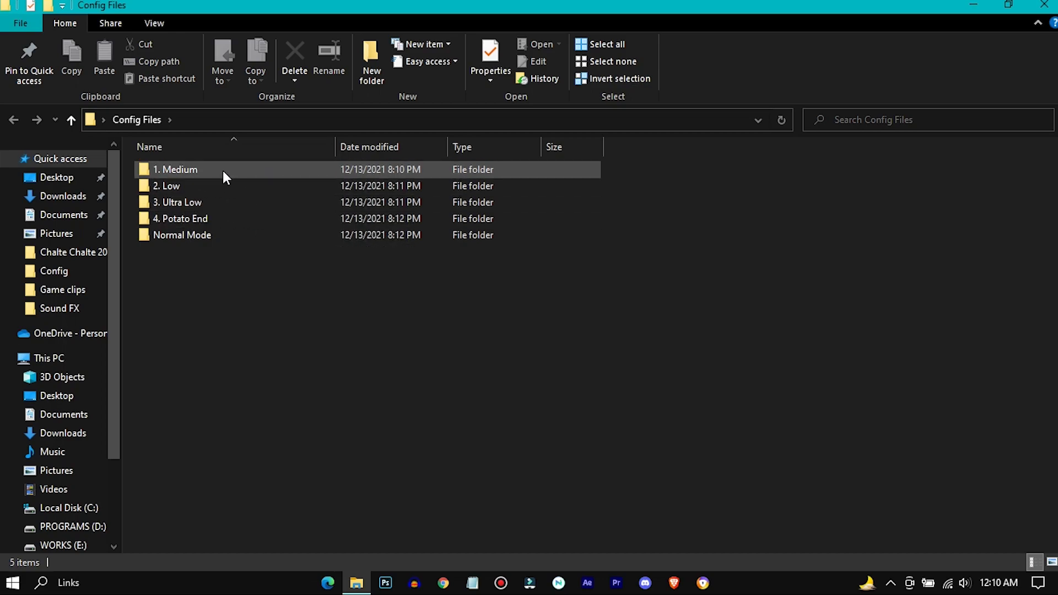
{"action": "double_click", "coordinate": [261, 218]}
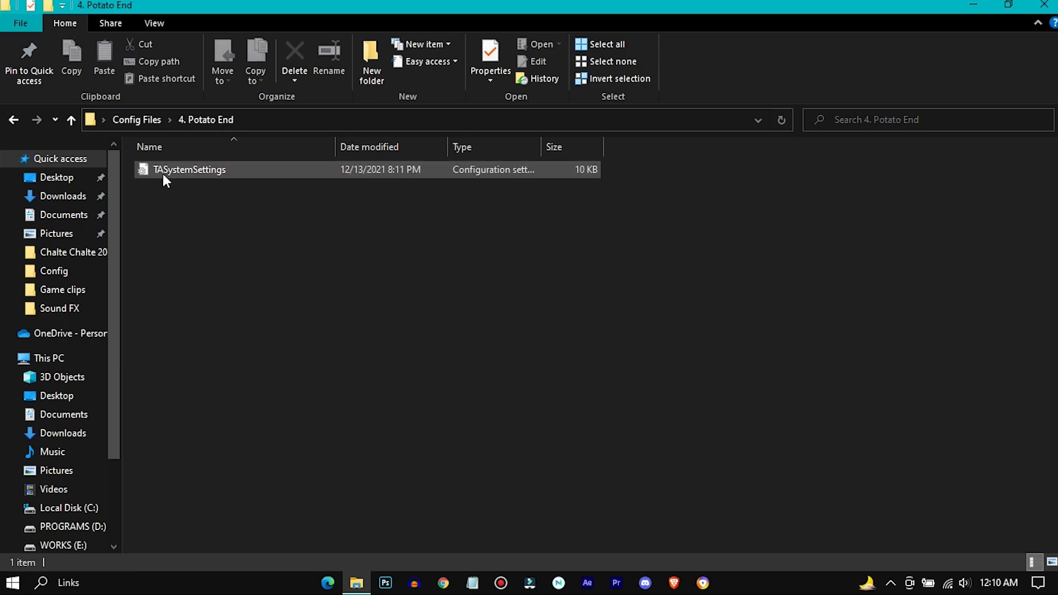
{"action": "left_click", "coordinate": [164, 171]}
{"action": "right_click", "coordinate": [258, 170]}
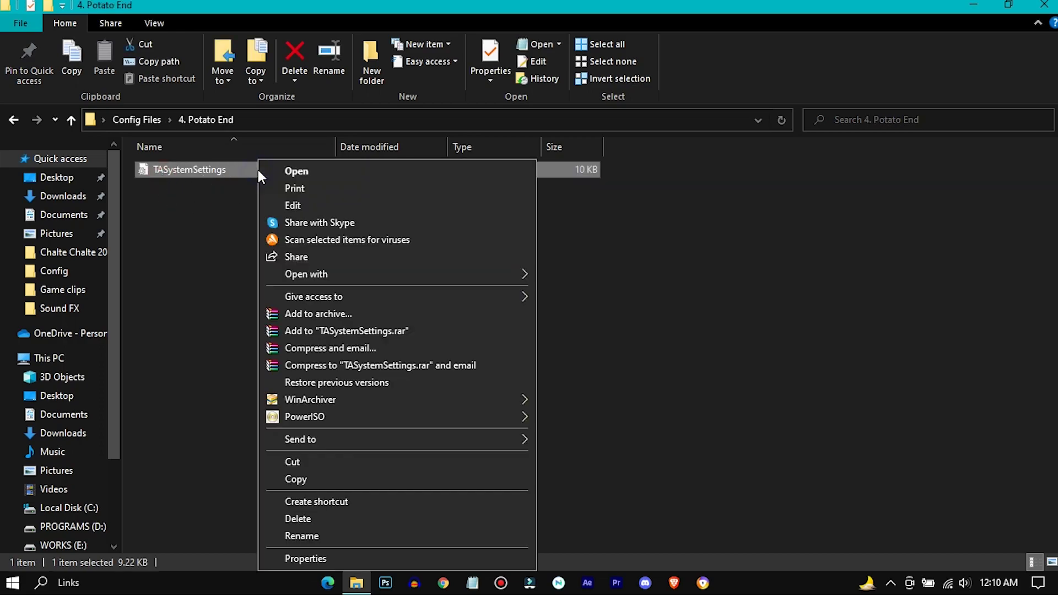
{"action": "left_click", "coordinate": [297, 478]}
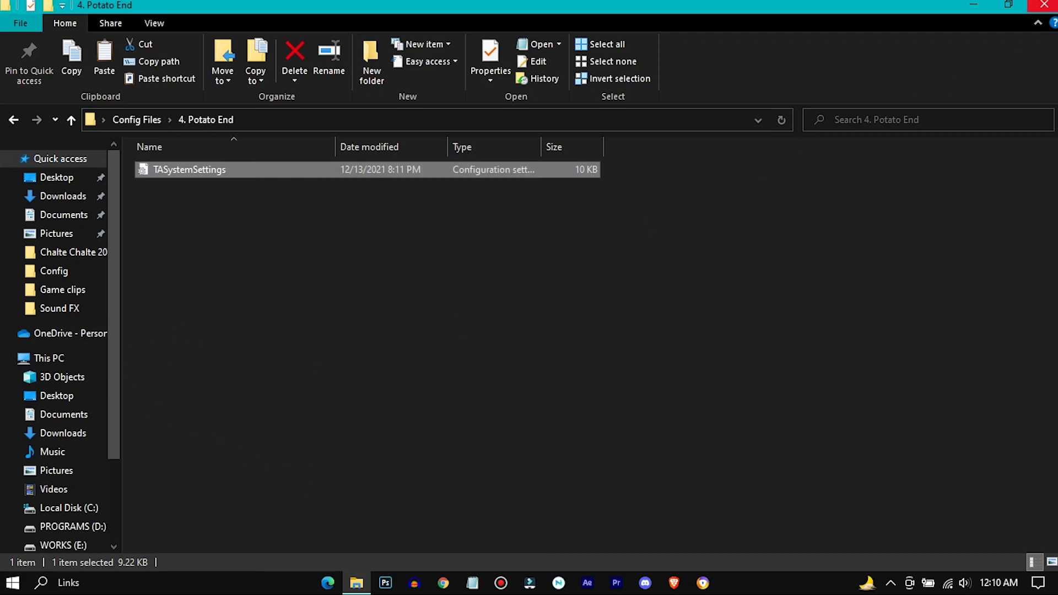
{"action": "left_click", "coordinate": [1044, 4]}
Open the My Games folder inside Documents on This PC
{"action": "left_click", "coordinate": [32, 117]}
{"action": "right_click", "coordinate": [33, 118]}
{"action": "left_click", "coordinate": [135, 125]}
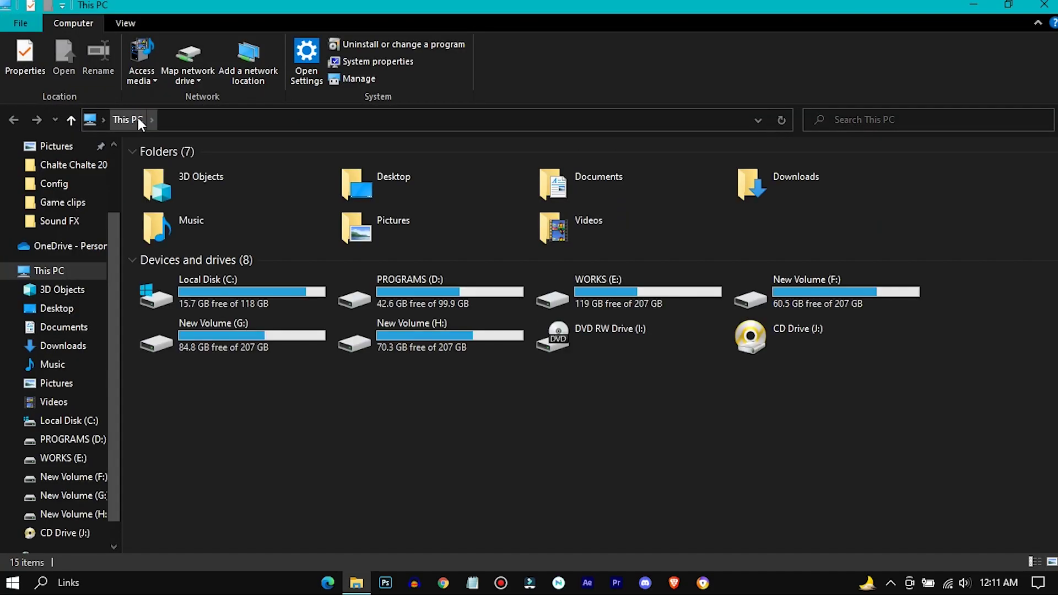
{"action": "left_click", "coordinate": [91, 327]}
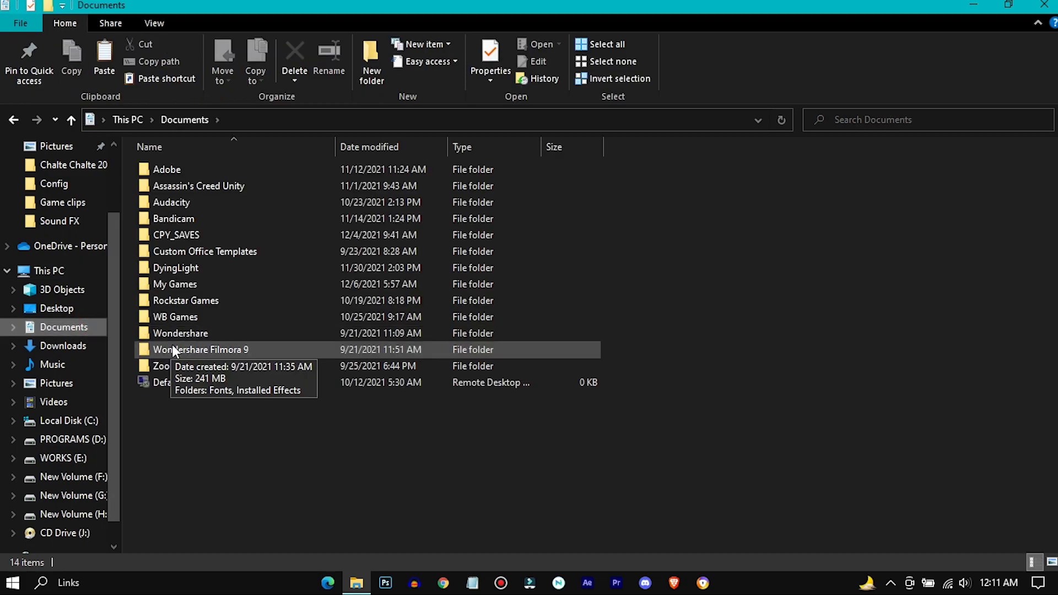
{"action": "left_click", "coordinate": [253, 287]}
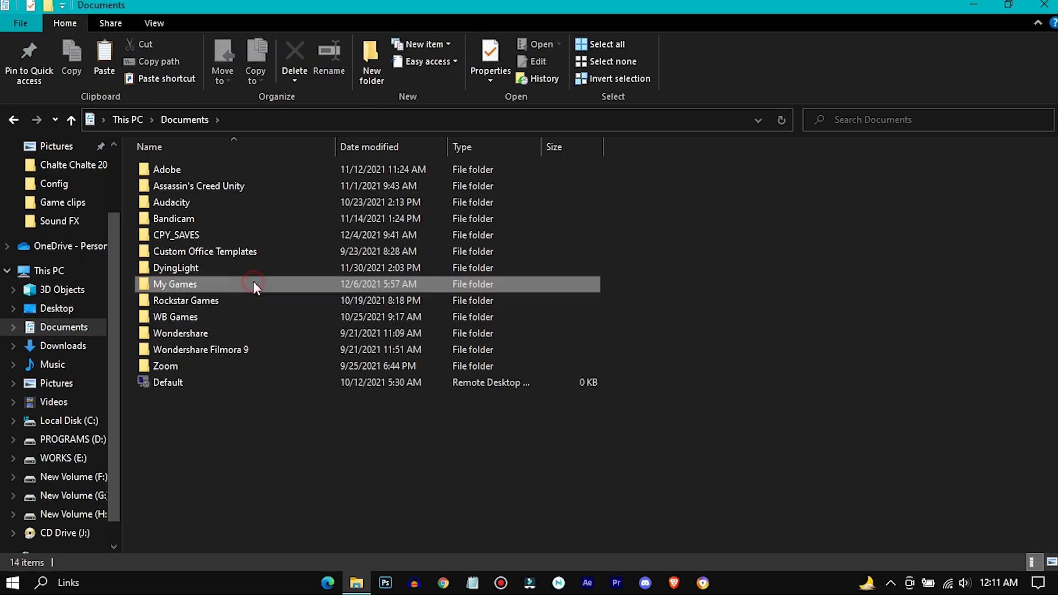
{"action": "right_click", "coordinate": [218, 287]}
{"action": "left_click", "coordinate": [288, 169]}
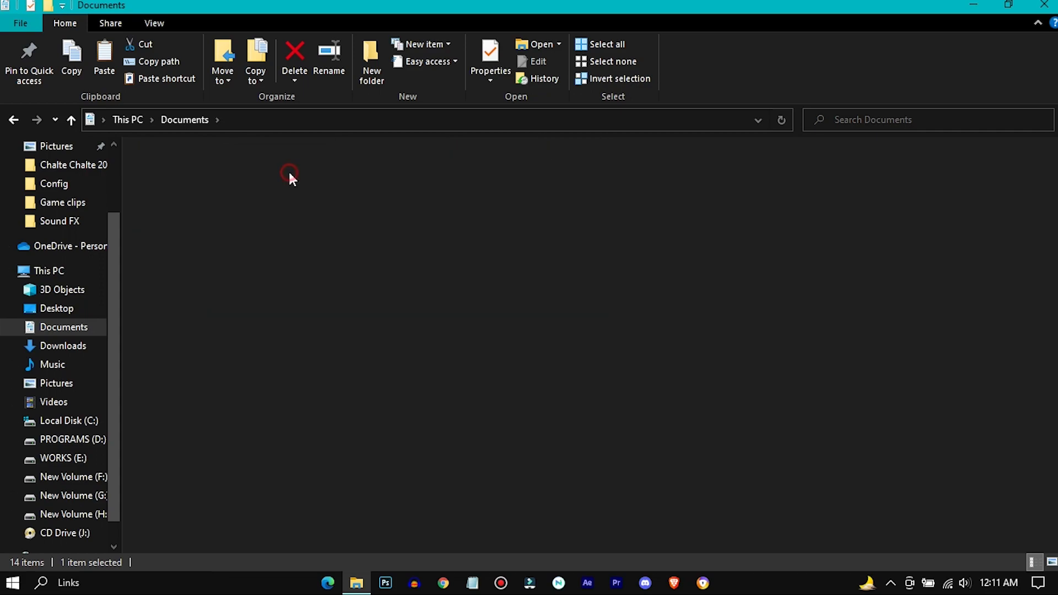
Open the game's configuration folder at Rocket League > TAGame > Config
{"action": "left_click", "coordinate": [235, 202]}
{"action": "right_click", "coordinate": [236, 201]}
{"action": "left_click", "coordinate": [355, 171]}
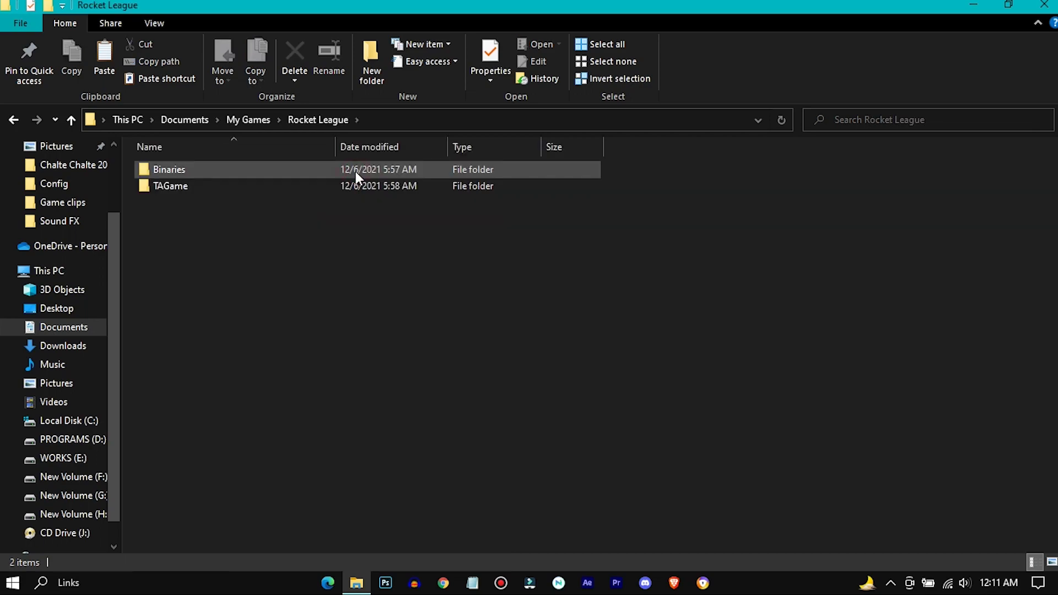
{"action": "left_click", "coordinate": [168, 183]}
{"action": "right_click", "coordinate": [258, 185]}
{"action": "left_click", "coordinate": [300, 170]}
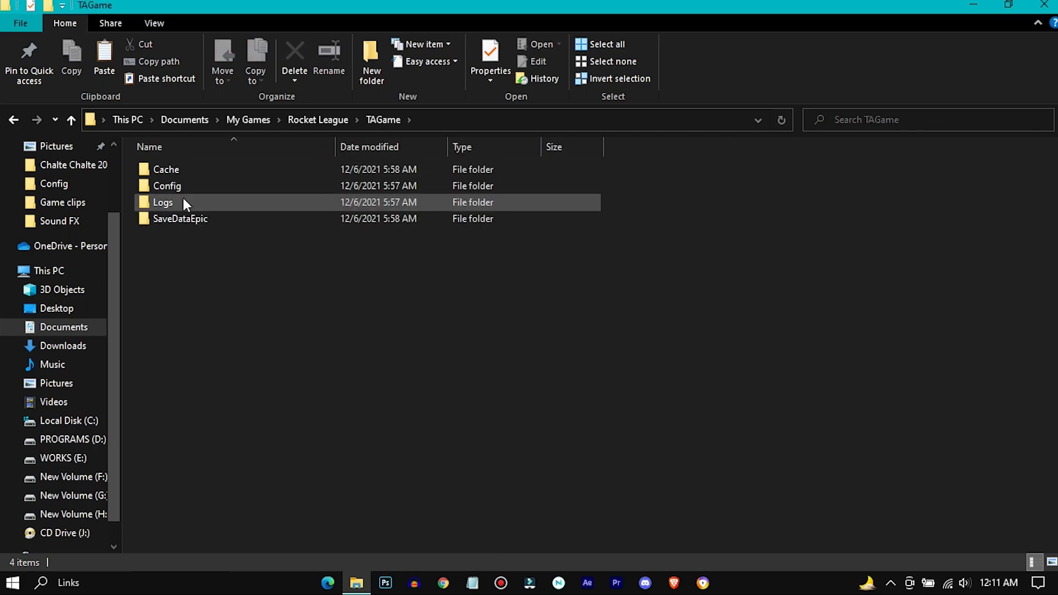
{"action": "left_click", "coordinate": [175, 188]}
{"action": "right_click", "coordinate": [274, 188]}
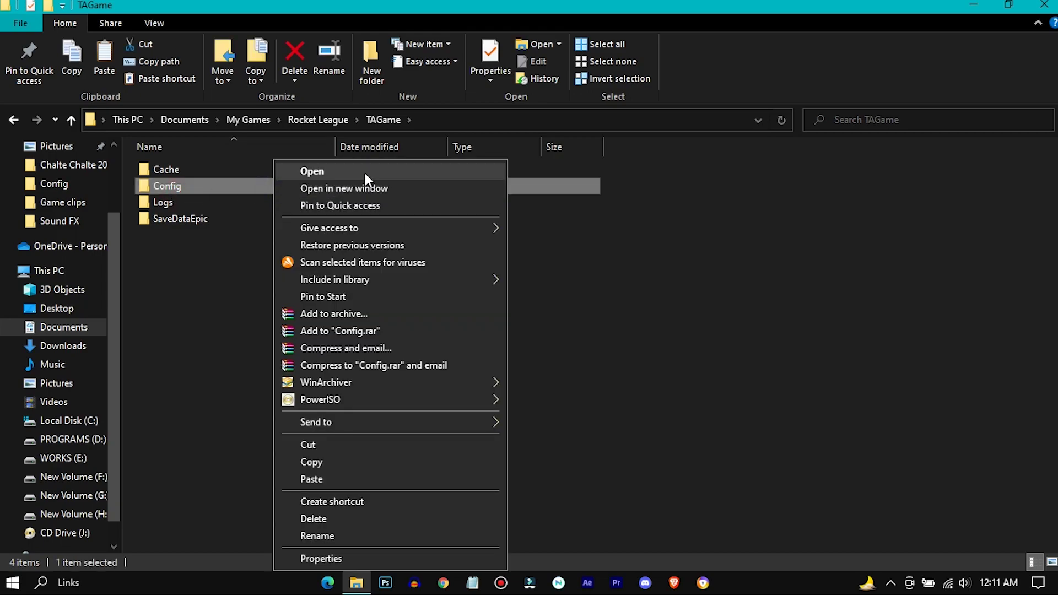
{"action": "left_click", "coordinate": [364, 173]}
Paste the copied TASystemSettings file into the Config folder, replacing the existing one, and close the window
{"action": "left_click", "coordinate": [290, 236]}
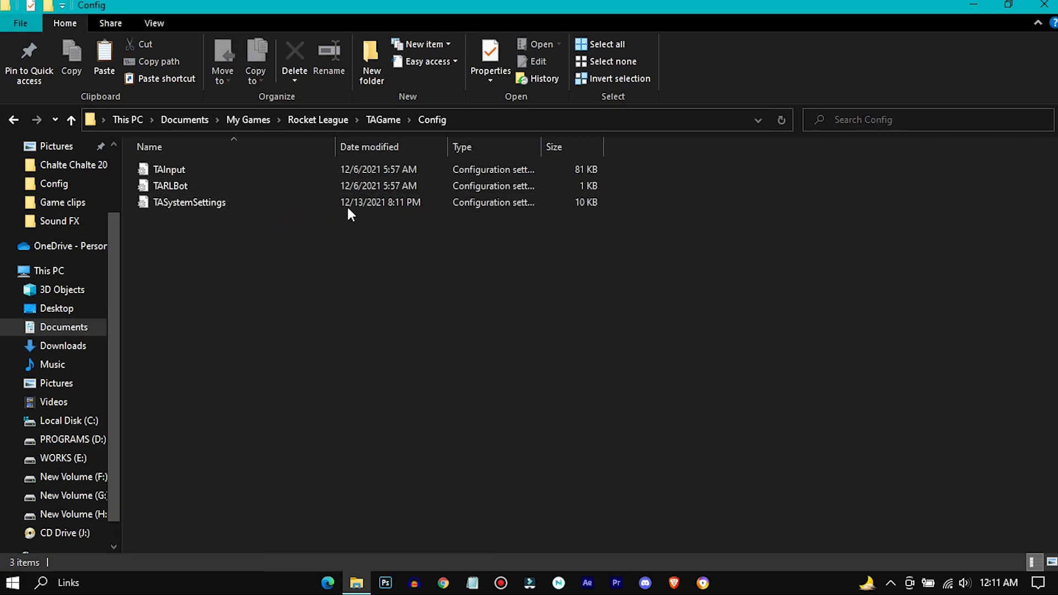
{"action": "right_click", "coordinate": [359, 287]}
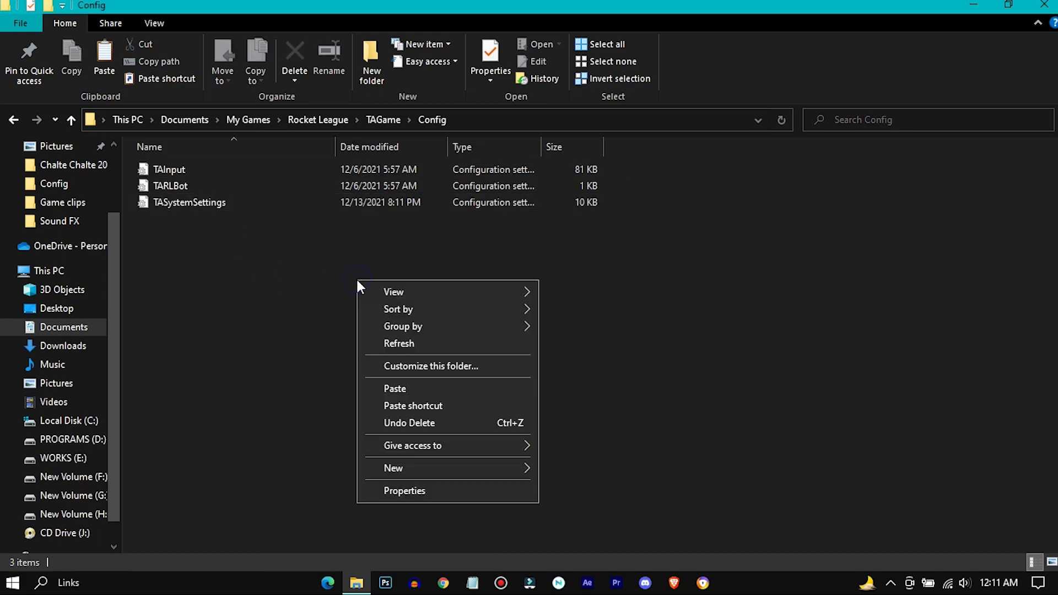
{"action": "left_click", "coordinate": [381, 386]}
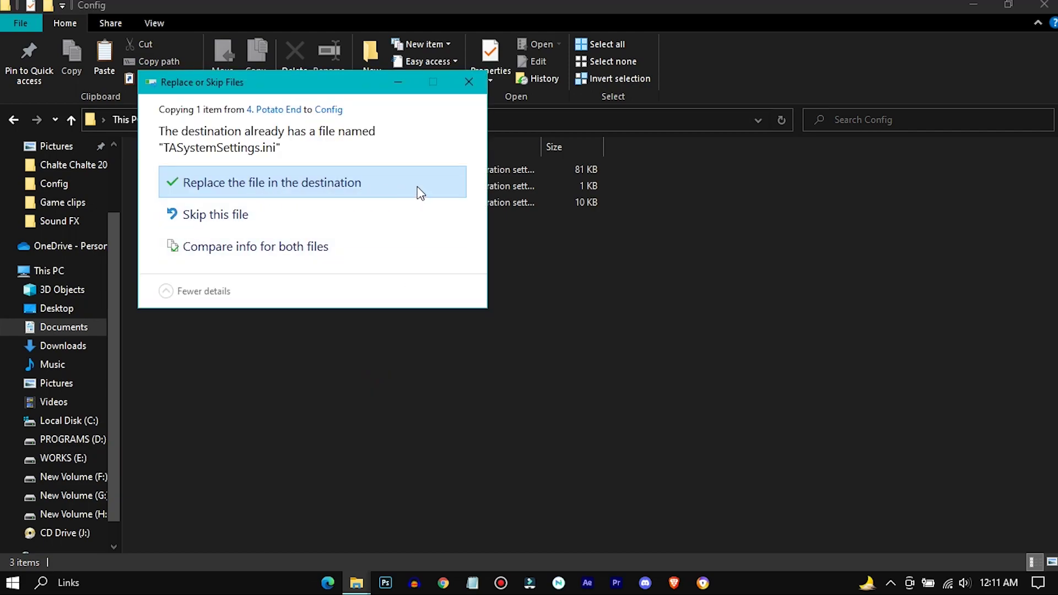
{"action": "left_click", "coordinate": [420, 191]}
{"action": "left_click", "coordinate": [537, 348]}
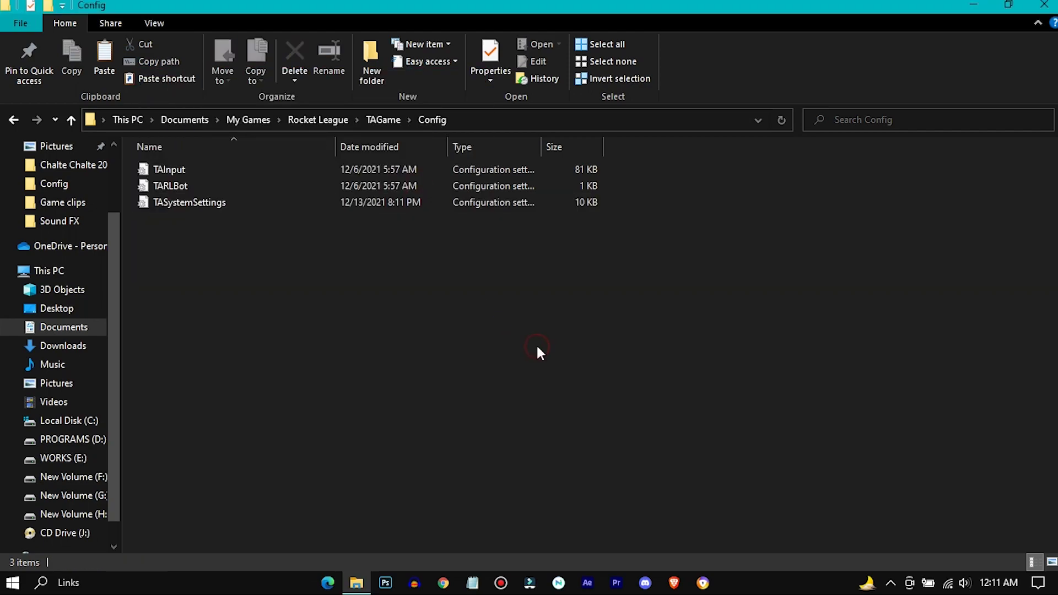
{"action": "left_click", "coordinate": [1044, 5]}
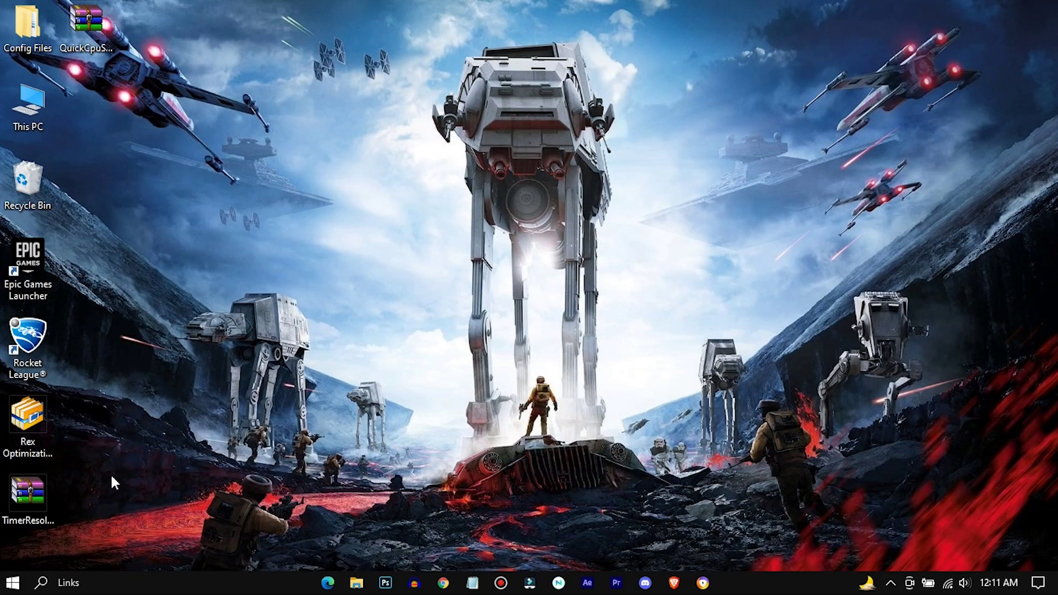
Extract the QuickCpuSetup64 archive directly onto the desktop
{"action": "left_click", "coordinate": [75, 39]}
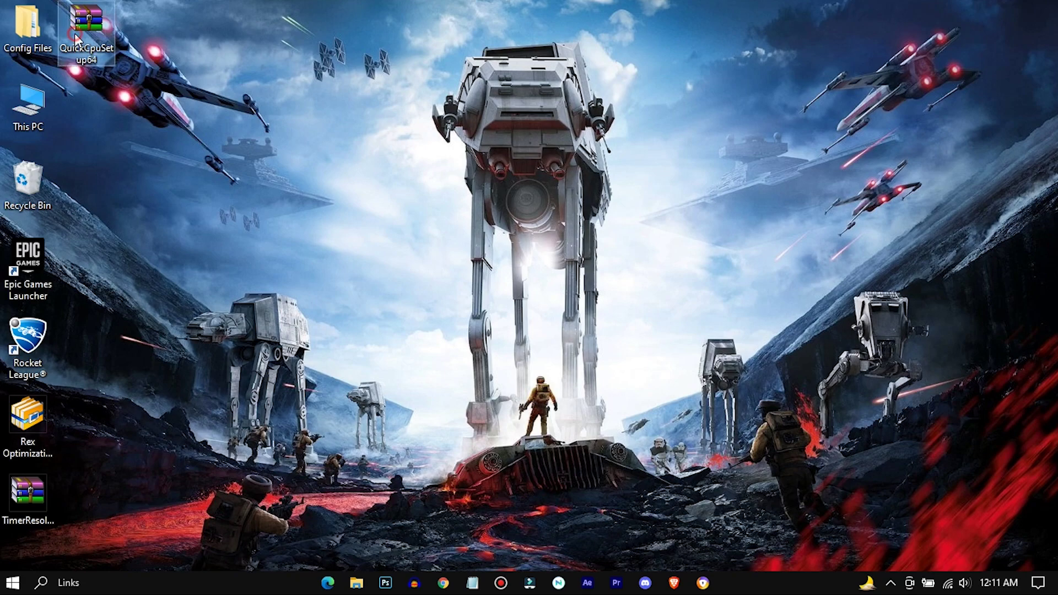
{"action": "right_click", "coordinate": [105, 27]}
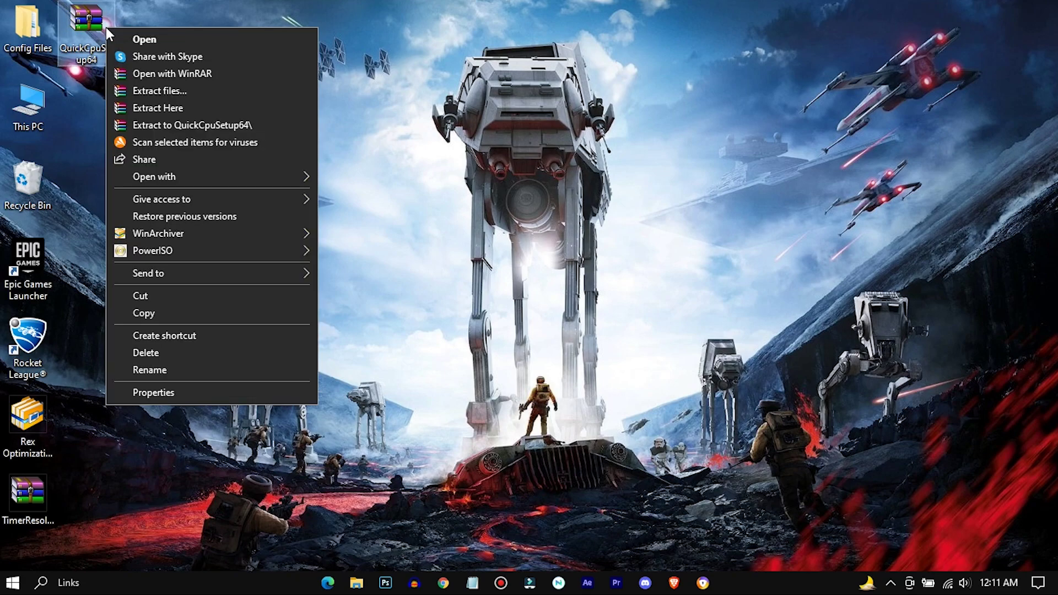
{"action": "left_click", "coordinate": [191, 105]}
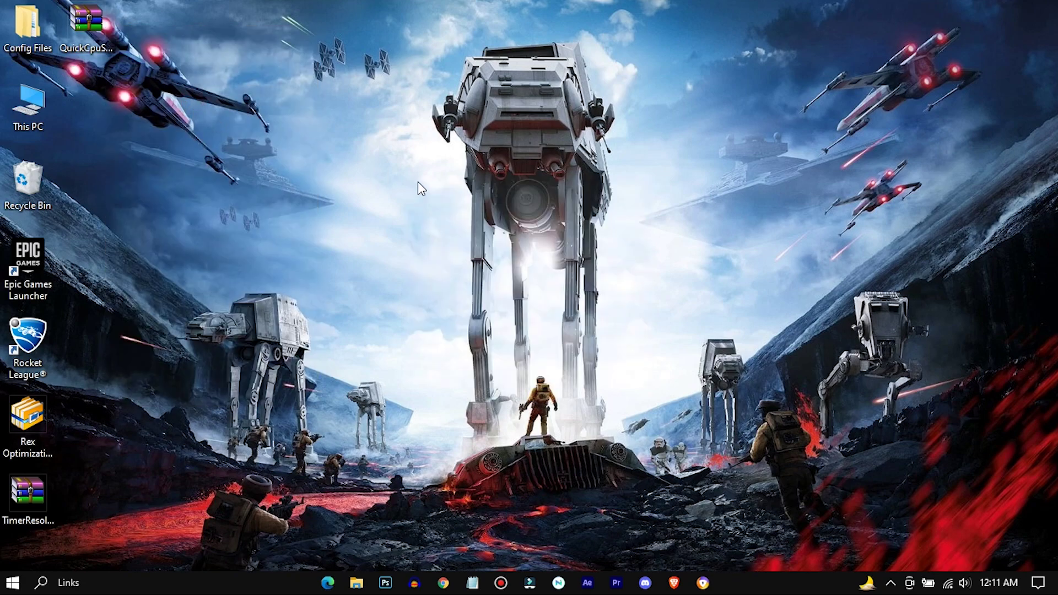
Install Quick CPU x64 from the extracted setup file, accepting the license agreement, and launch it on finishing
{"action": "left_click", "coordinate": [70, 131]}
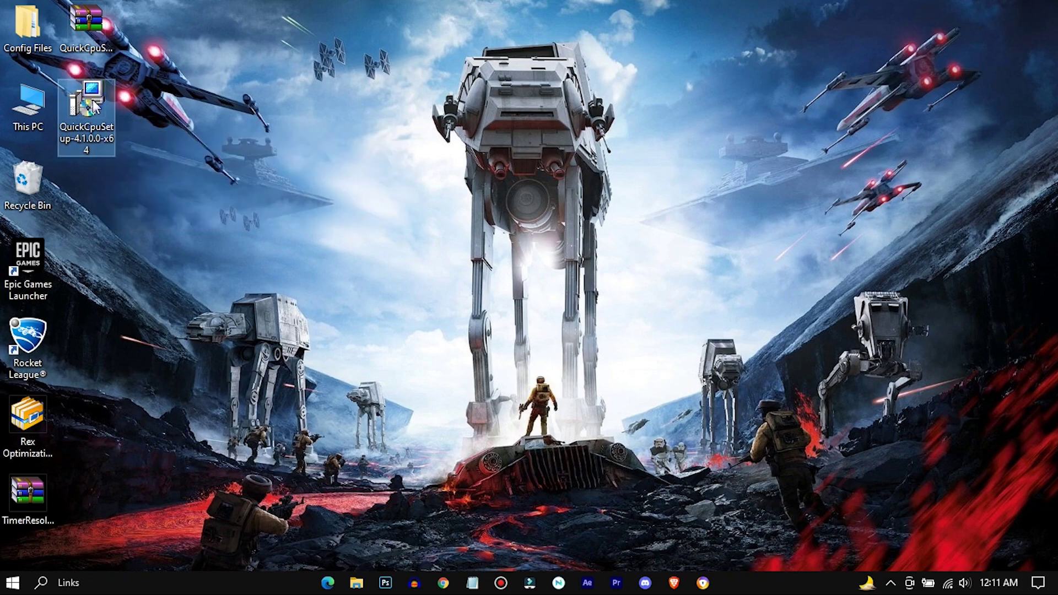
{"action": "right_click", "coordinate": [94, 106]}
{"action": "left_click", "coordinate": [243, 108]}
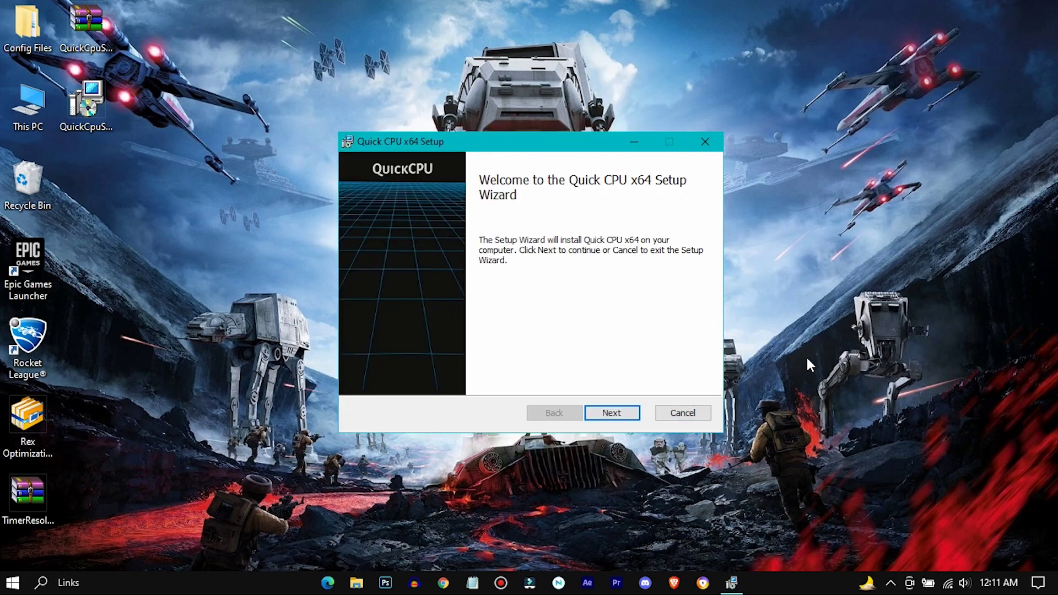
{"action": "left_click", "coordinate": [606, 412]}
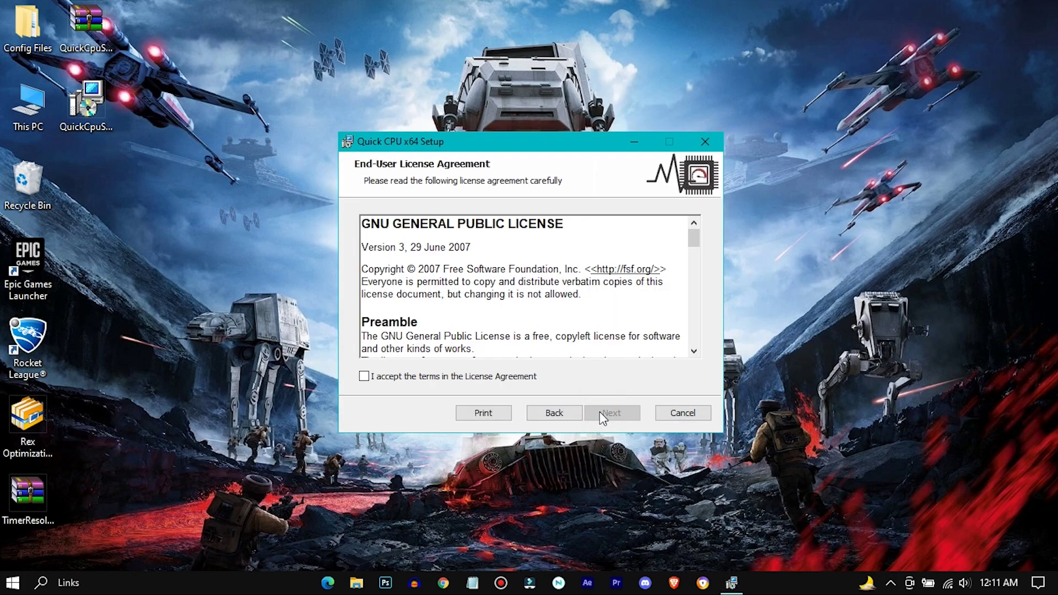
{"action": "left_click", "coordinate": [372, 377]}
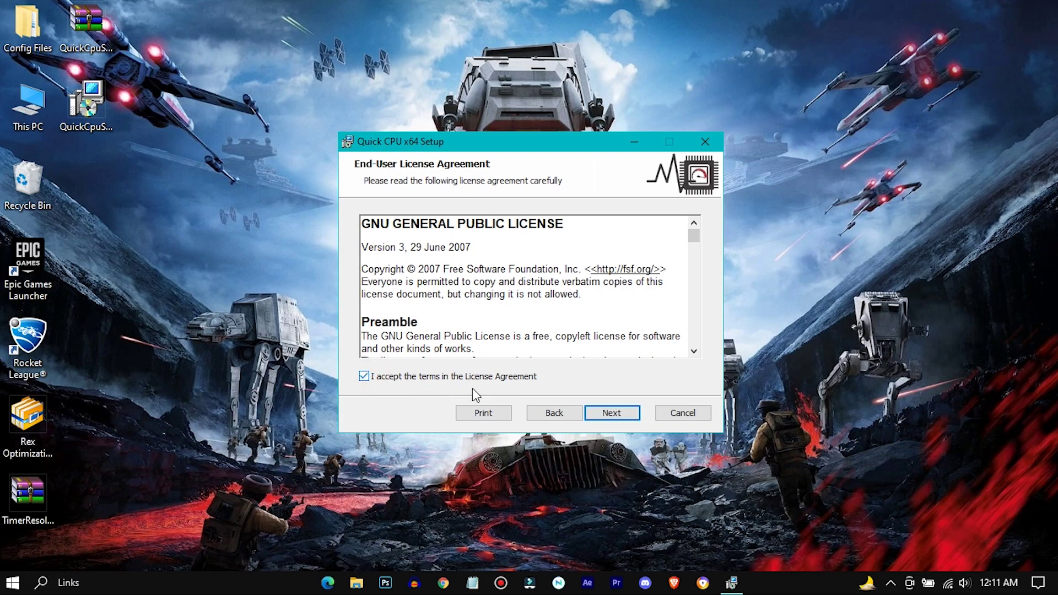
{"action": "left_click", "coordinate": [621, 418]}
{"action": "left_click", "coordinate": [628, 418]}
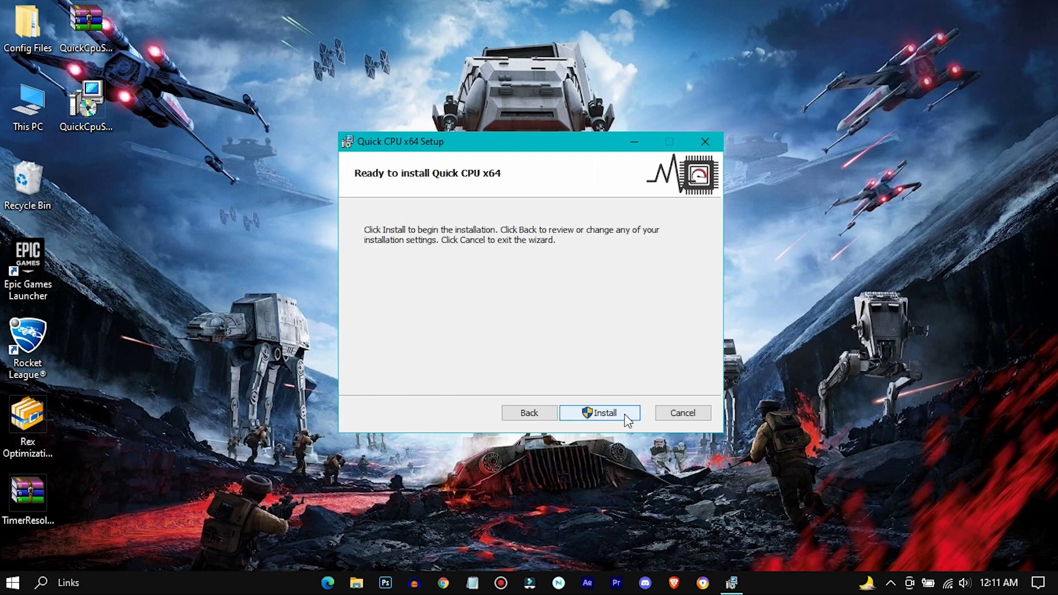
{"action": "left_click", "coordinate": [628, 418]}
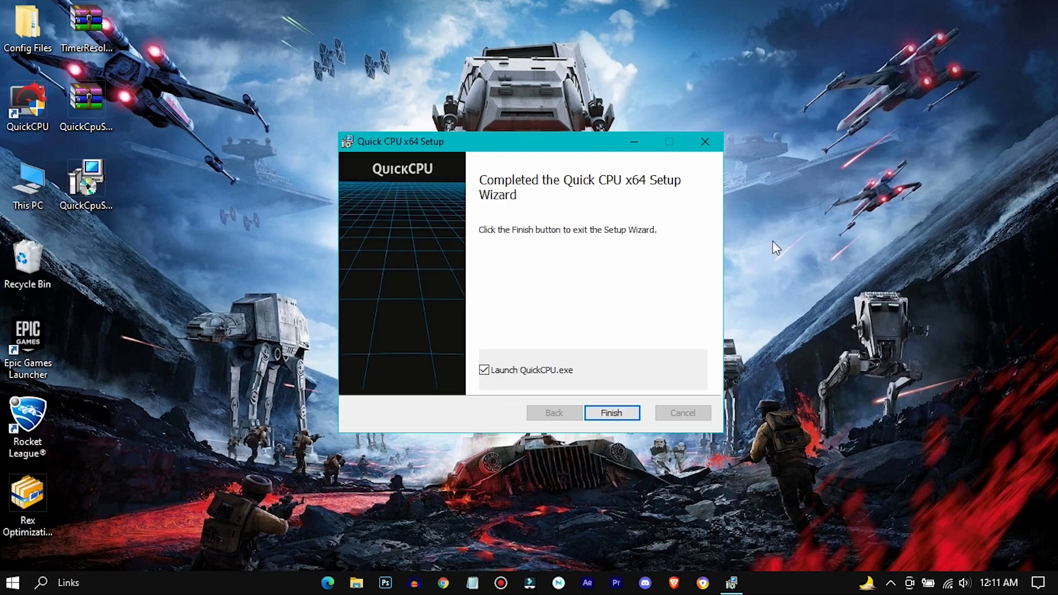
{"action": "left_click", "coordinate": [632, 415]}
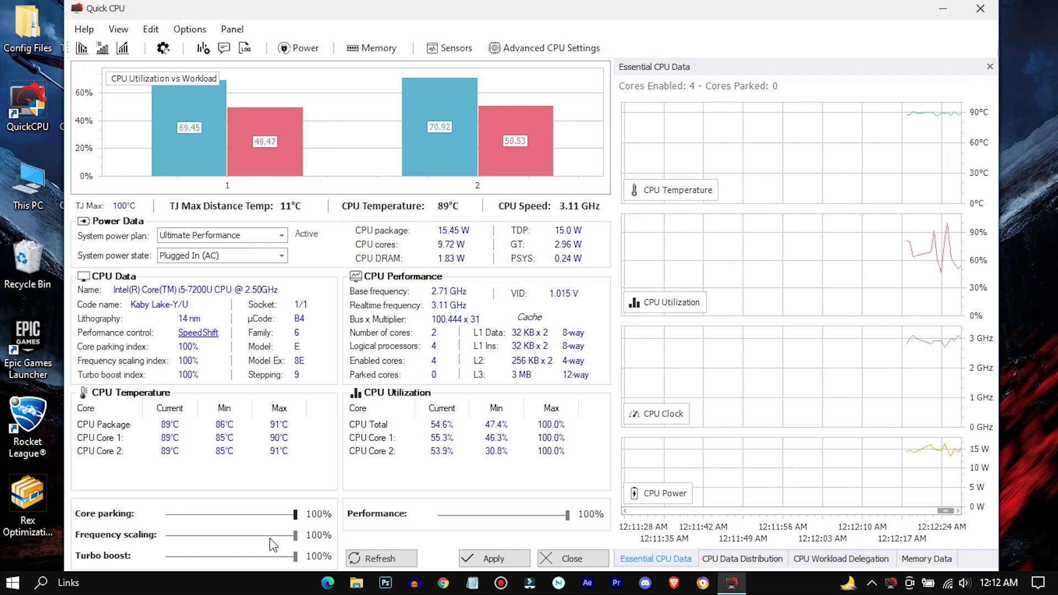
Set core parking, frequency scaling, turbo boost and performance to 100%, apply the changes and close Quick CPU
{"action": "left_click_drag", "start_coordinate": [568, 514], "coordinate": [633, 510]}
{"action": "left_click_drag", "start_coordinate": [295, 535], "coordinate": [337, 563]}
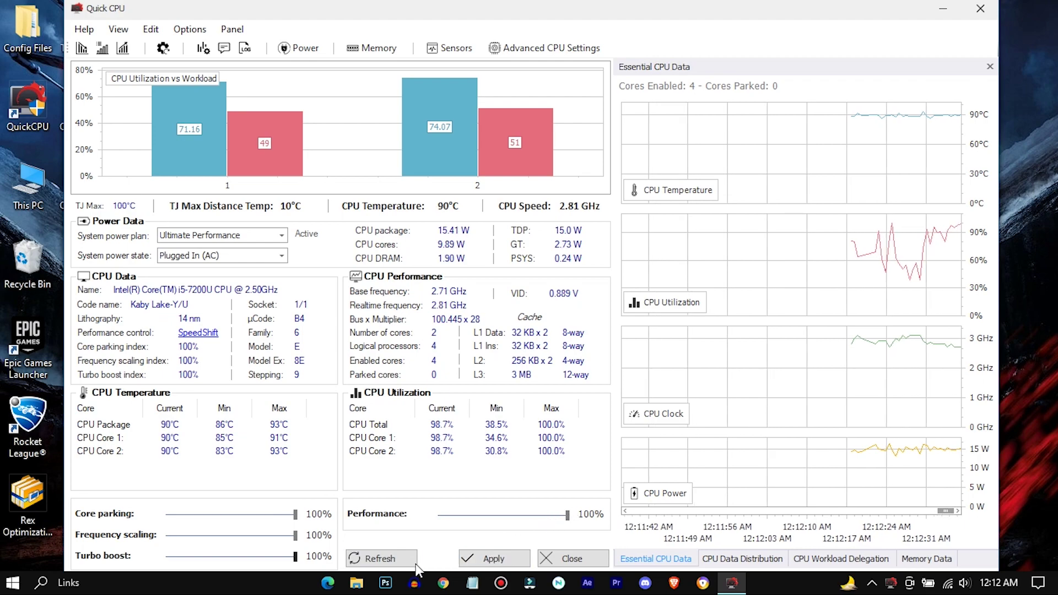
{"action": "left_click", "coordinate": [504, 554]}
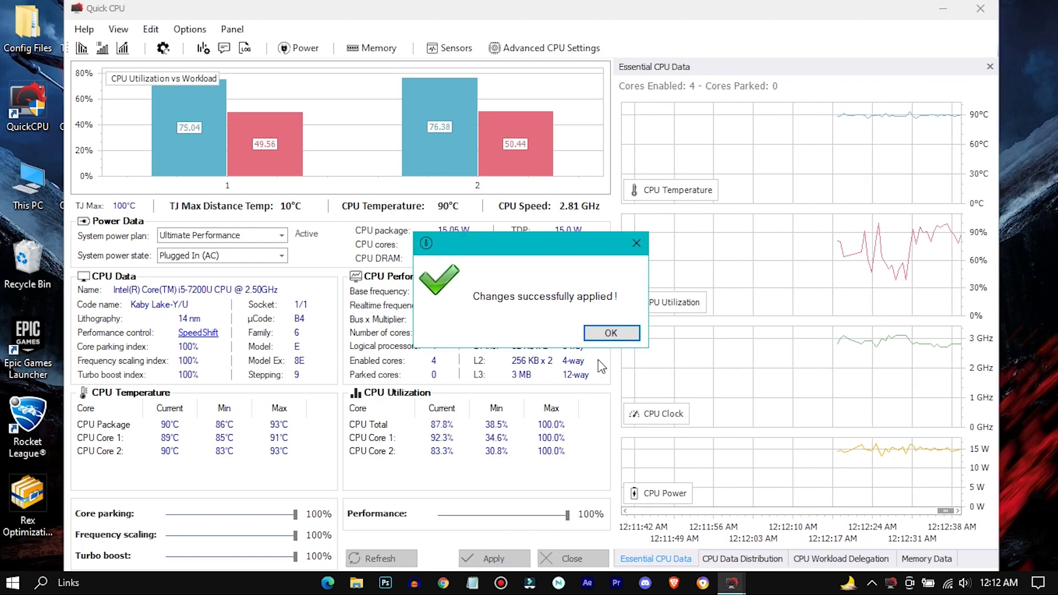
{"action": "left_click", "coordinate": [609, 333]}
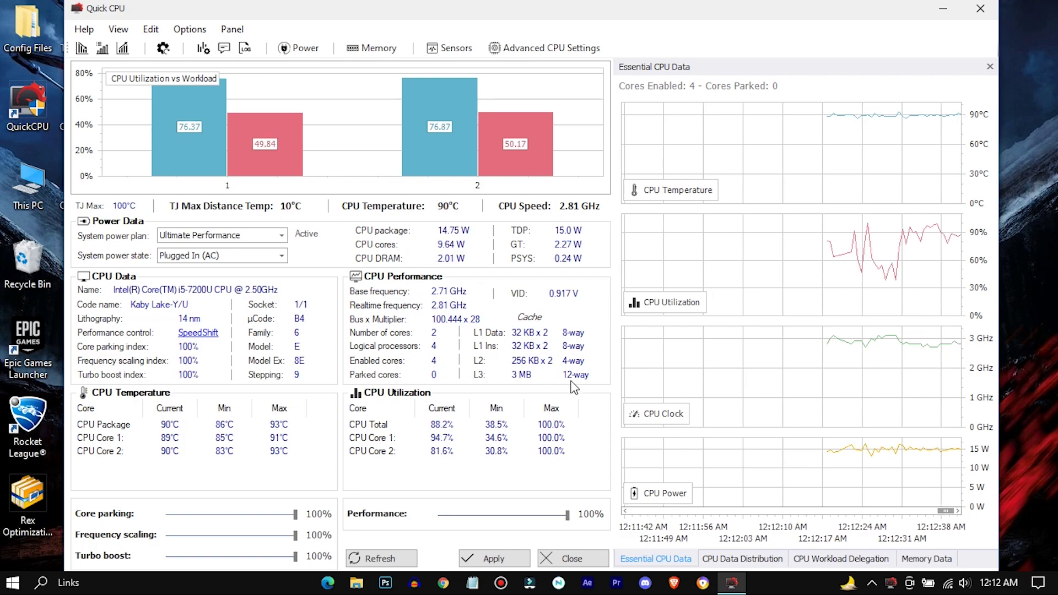
{"action": "left_click", "coordinate": [981, 10]}
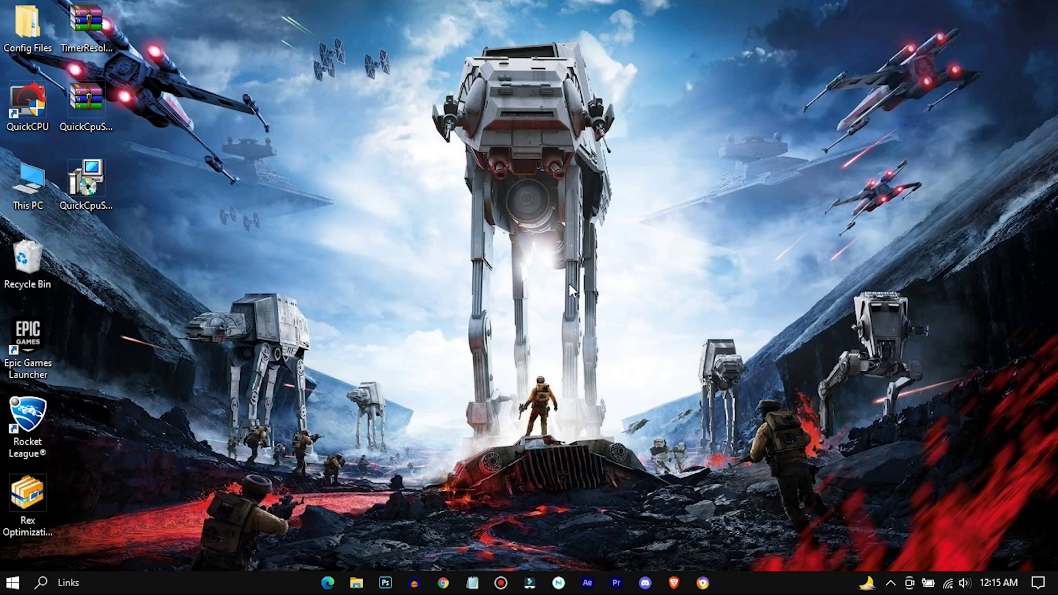
Open the rocketleague installation folder on the New Volume (G:) drive from This PC
{"action": "right_click", "coordinate": [40, 189]}
{"action": "left_click", "coordinate": [102, 207]}
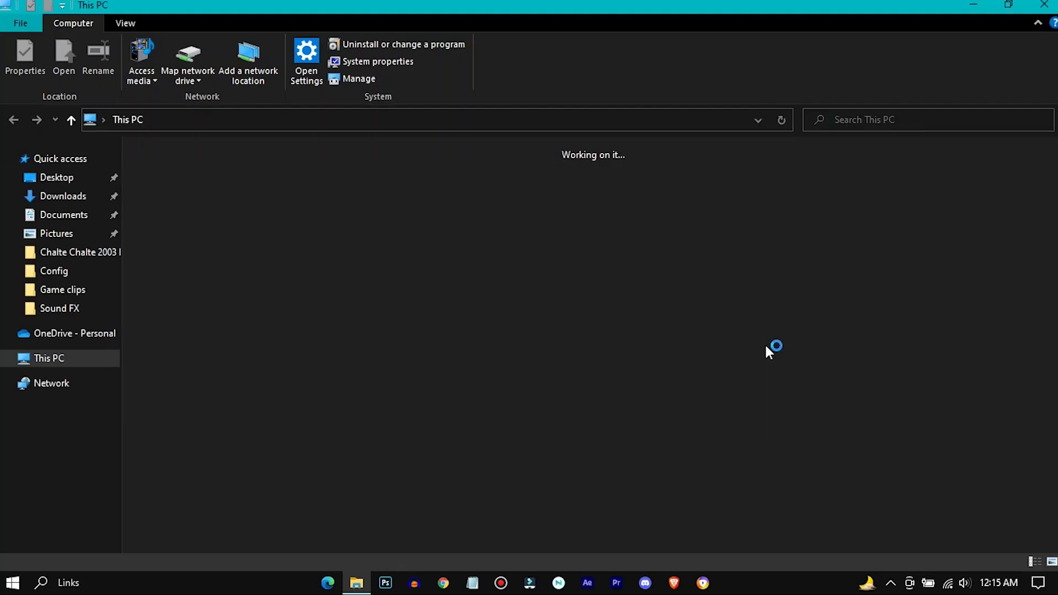
{"action": "right_click", "coordinate": [199, 320]}
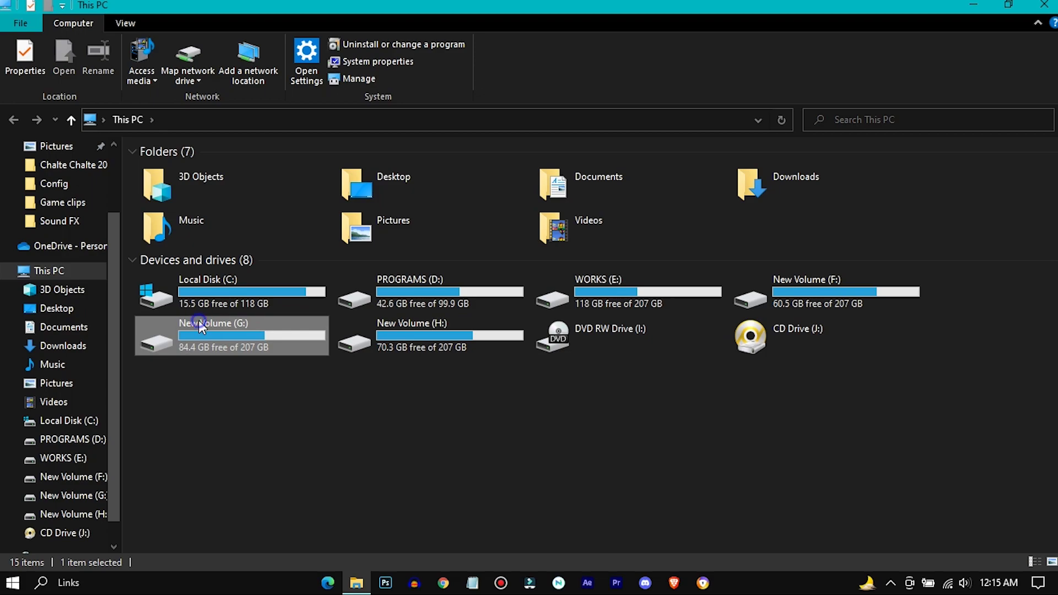
{"action": "left_click", "coordinate": [320, 191]}
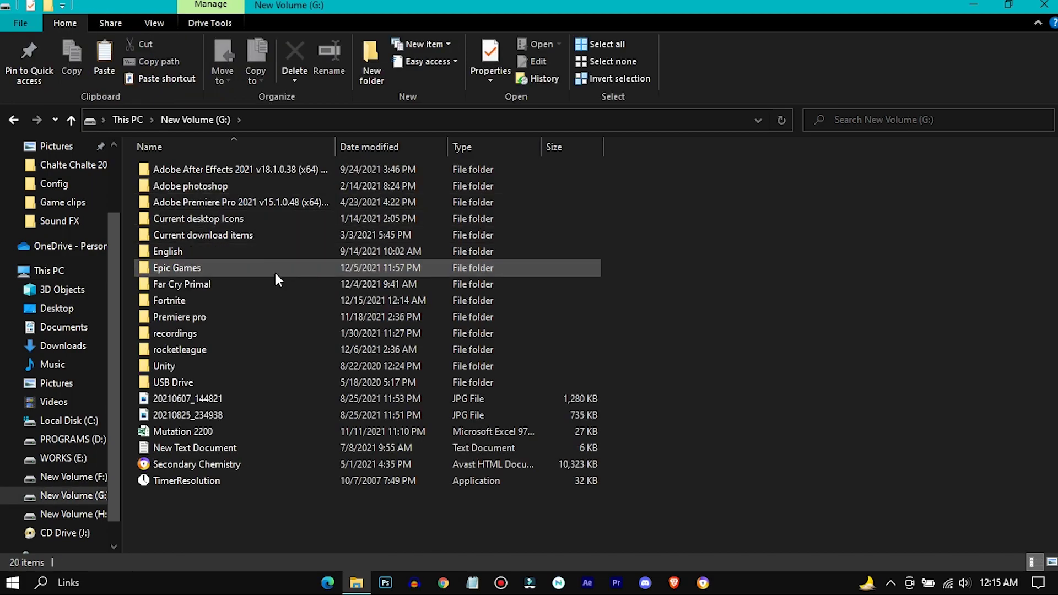
{"action": "left_click", "coordinate": [178, 350]}
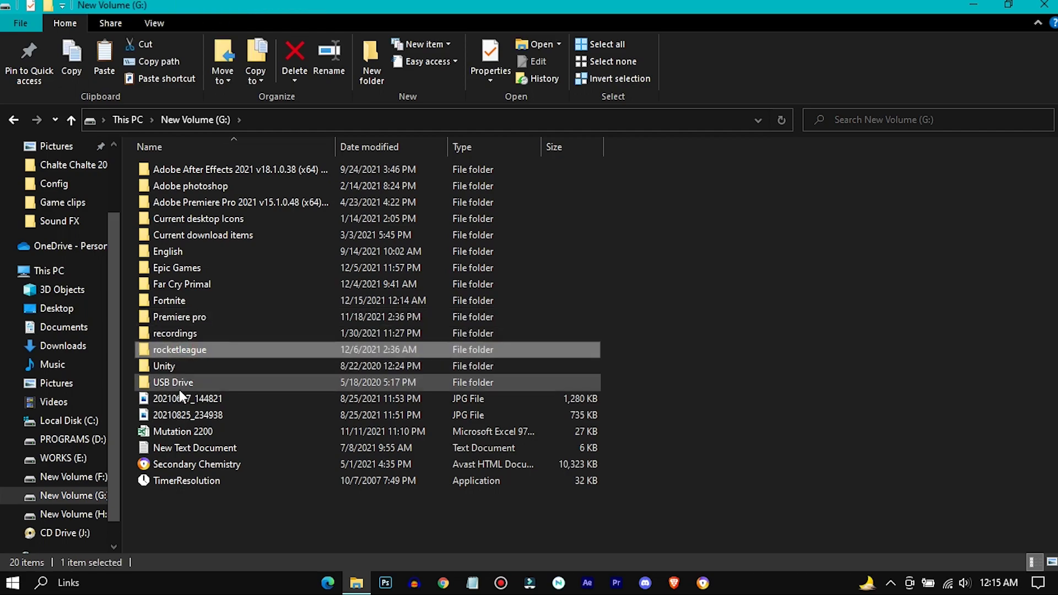
{"action": "right_click", "coordinate": [257, 342]}
{"action": "left_click", "coordinate": [284, 349]}
{"action": "right_click", "coordinate": [219, 345]}
{"action": "left_click", "coordinate": [194, 352]}
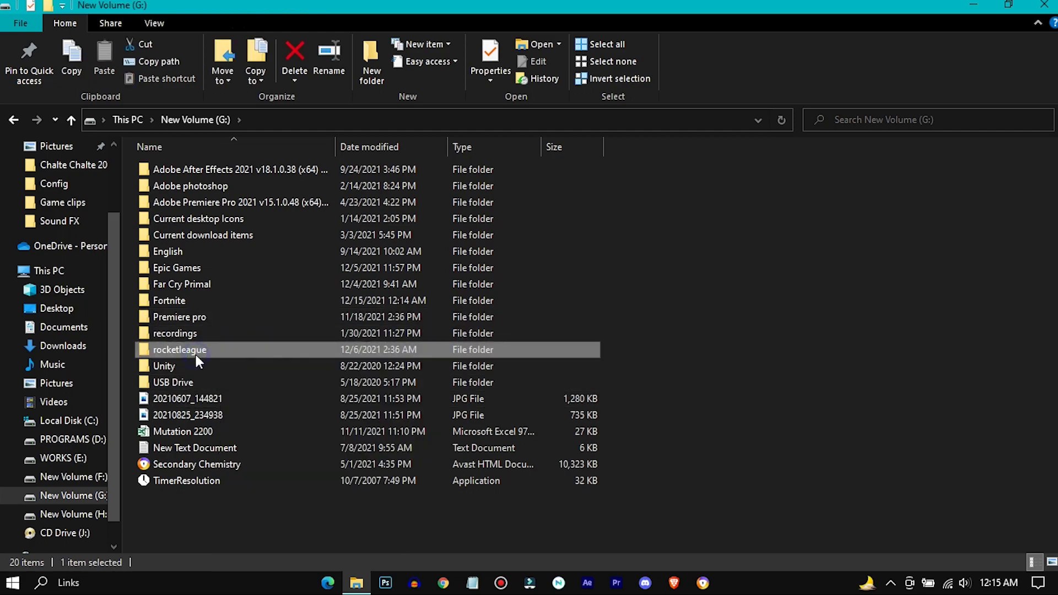
{"action": "right_click", "coordinate": [194, 352]}
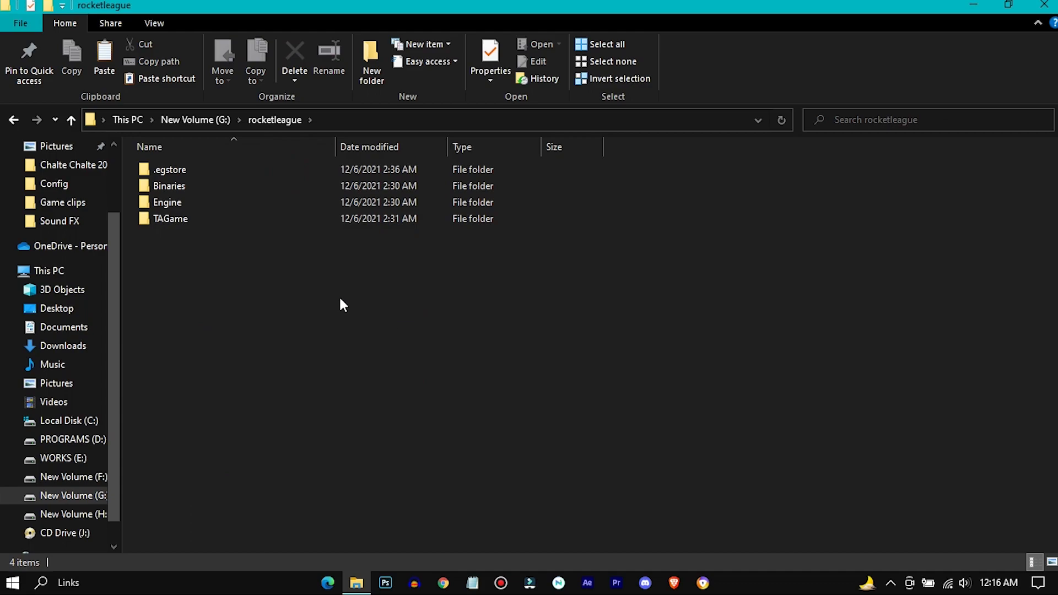
Go into the Win64 subfolder of the game's Binaries folder
{"action": "left_click", "coordinate": [157, 185]}
{"action": "right_click", "coordinate": [305, 184]}
{"action": "left_click", "coordinate": [342, 175]}
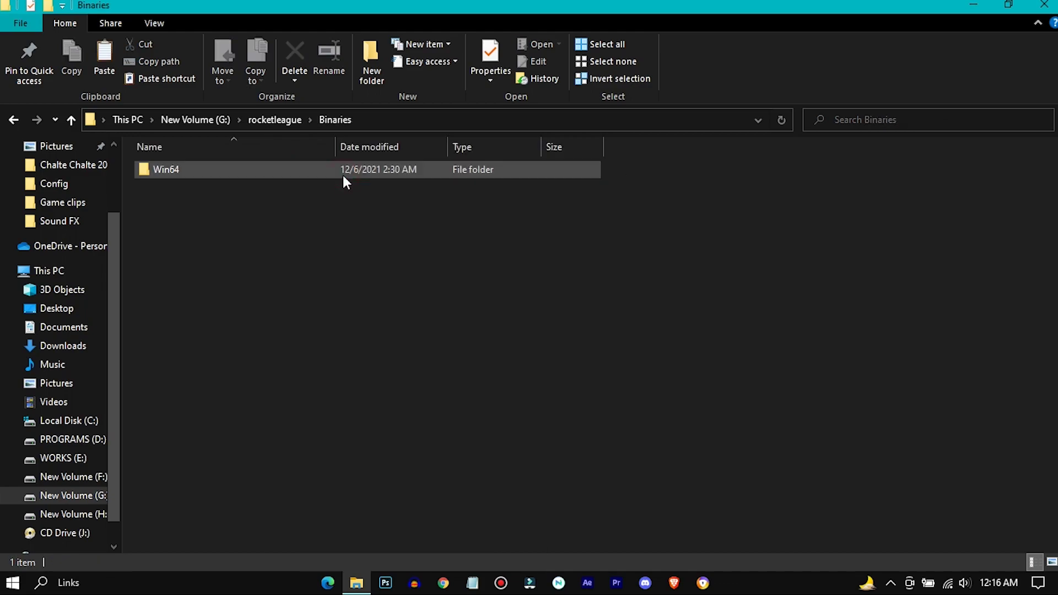
{"action": "left_click", "coordinate": [203, 169]}
{"action": "right_click", "coordinate": [199, 170]}
{"action": "left_click", "coordinate": [247, 171]}
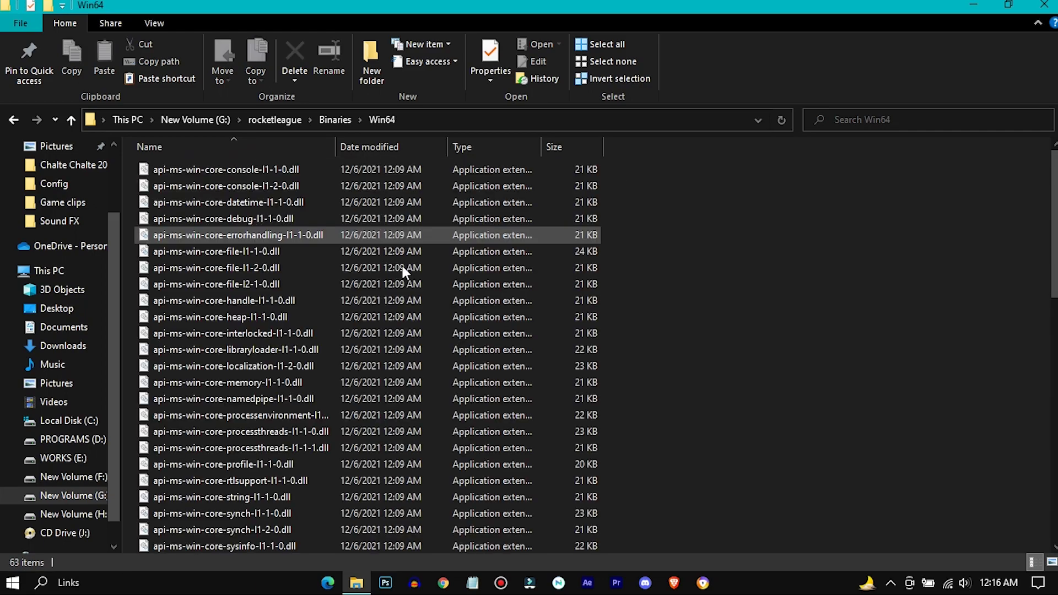
Disable fullscreen optimizations in the compatibility properties of the RocketLeague application
{"action": "left_click_drag", "start_coordinate": [1048, 210], "coordinate": [1052, 443]}
{"action": "left_click", "coordinate": [181, 396]}
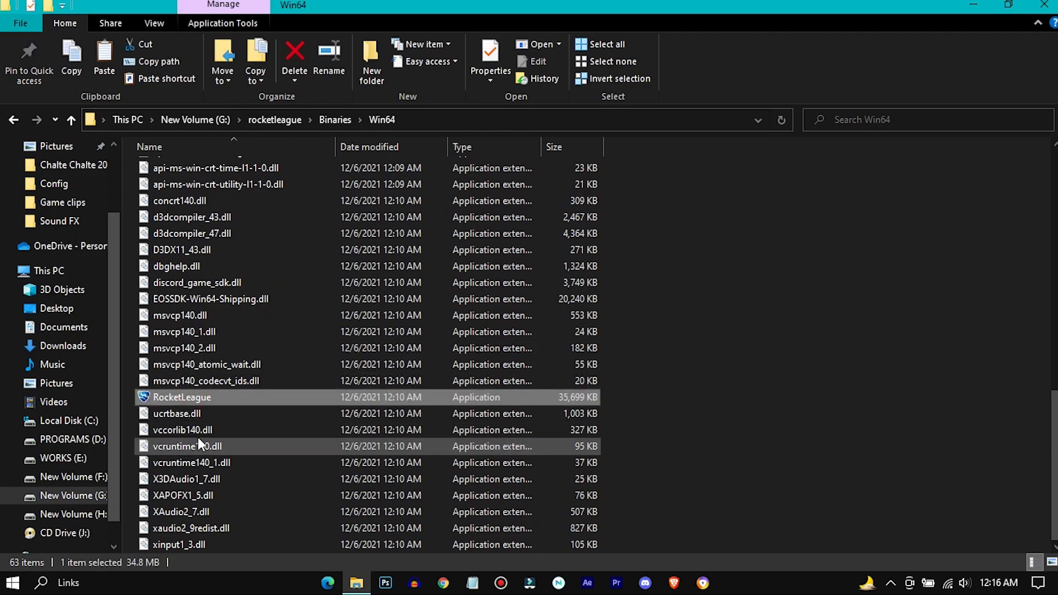
{"action": "right_click", "coordinate": [245, 399]}
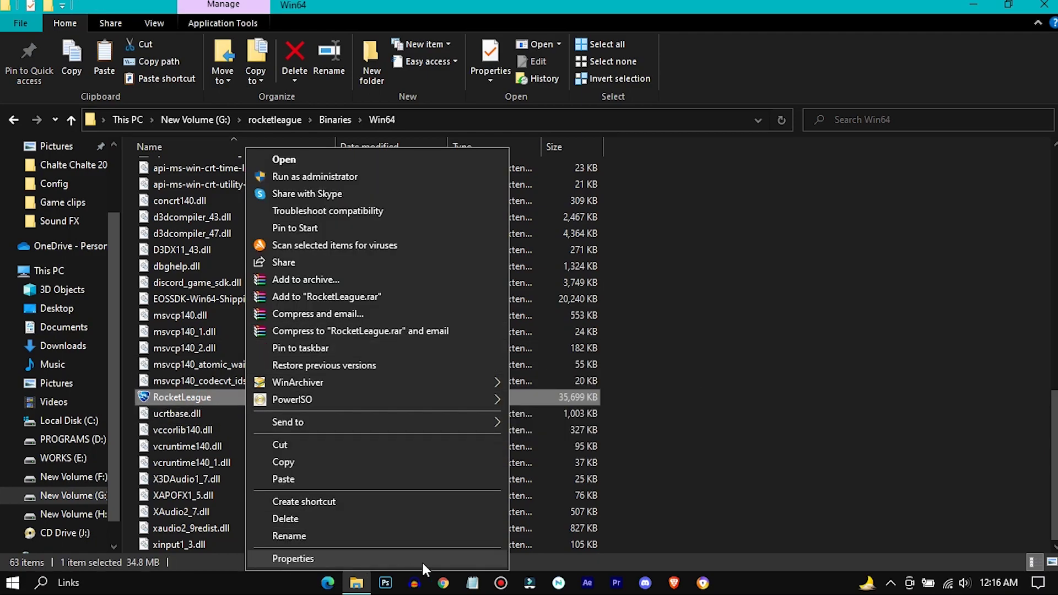
{"action": "left_click", "coordinate": [287, 558]}
{"action": "left_click_drag", "start_coordinate": [405, 161], "coordinate": [560, 103]}
{"action": "left_click", "coordinate": [540, 132]}
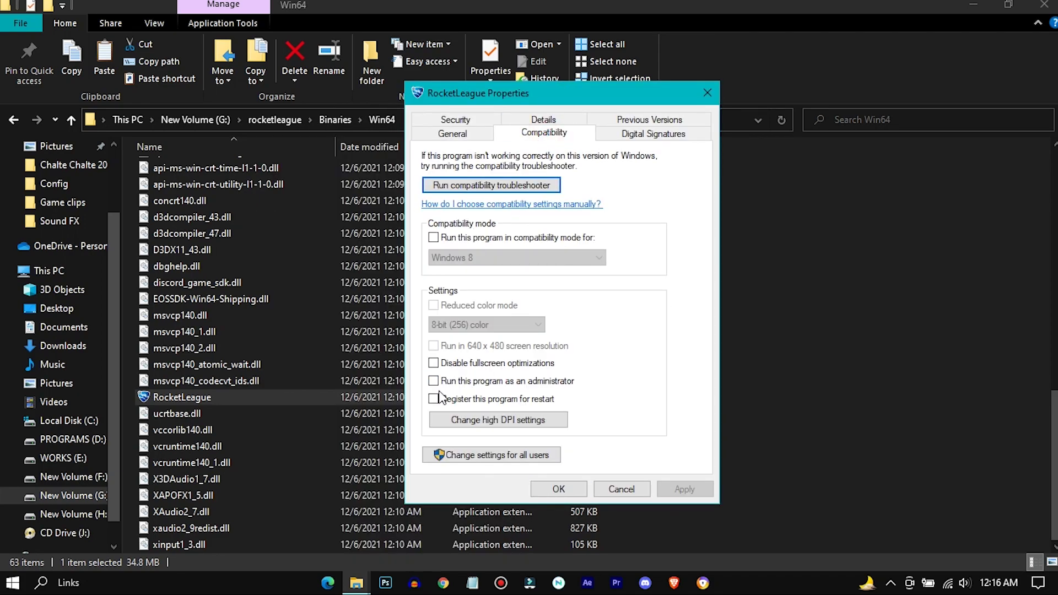
{"action": "left_click", "coordinate": [433, 364]}
Override the high DPI scaling behavior with scaling performed by Application, and apply the RocketLeague properties
{"action": "left_click", "coordinate": [503, 419]}
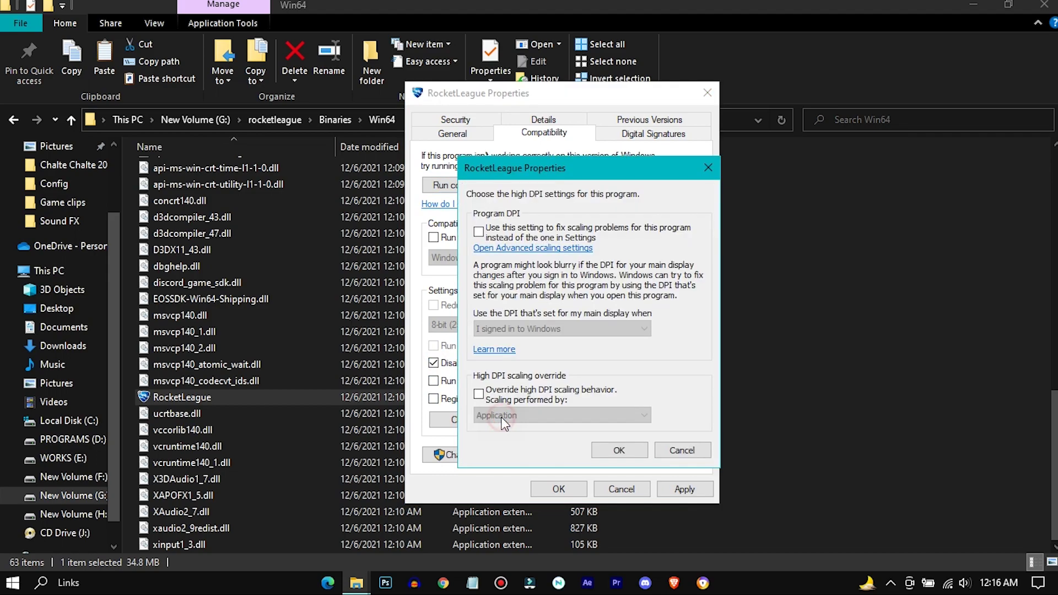
{"action": "left_click", "coordinate": [479, 394]}
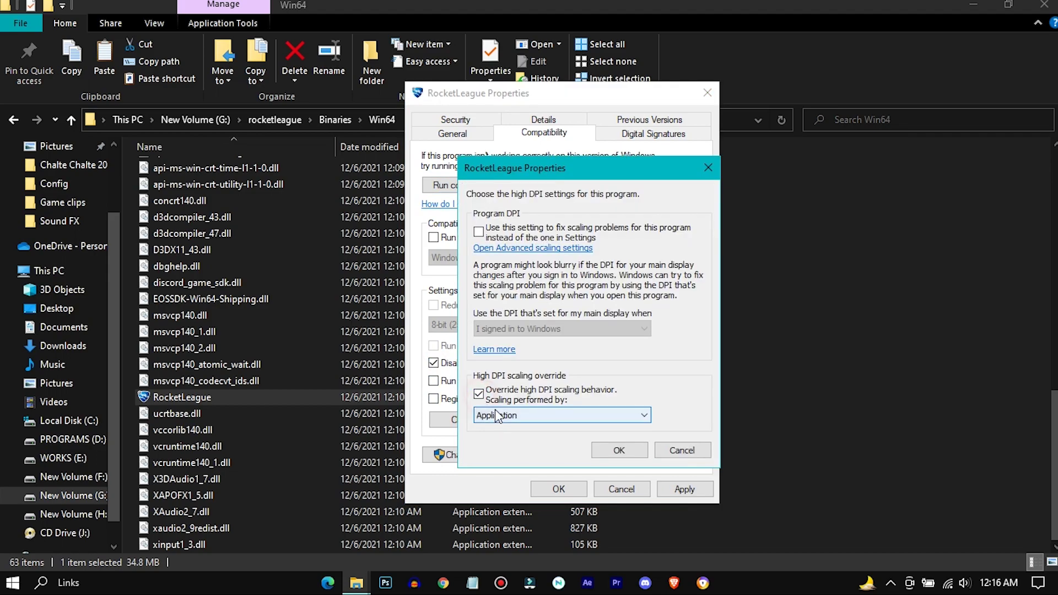
{"action": "left_click", "coordinate": [603, 449]}
{"action": "left_click", "coordinate": [684, 489]}
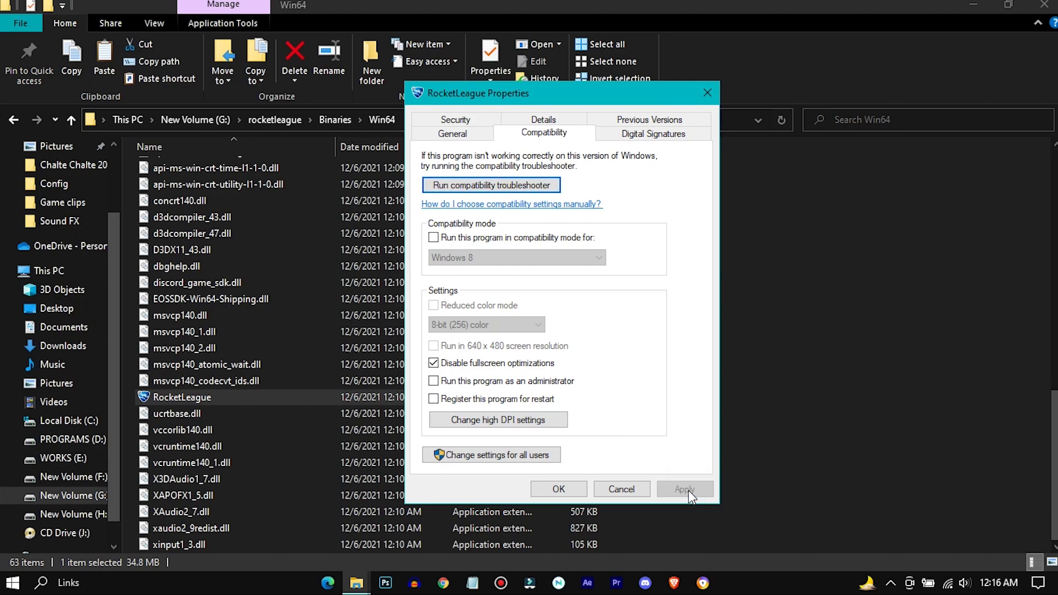
{"action": "left_click", "coordinate": [566, 494]}
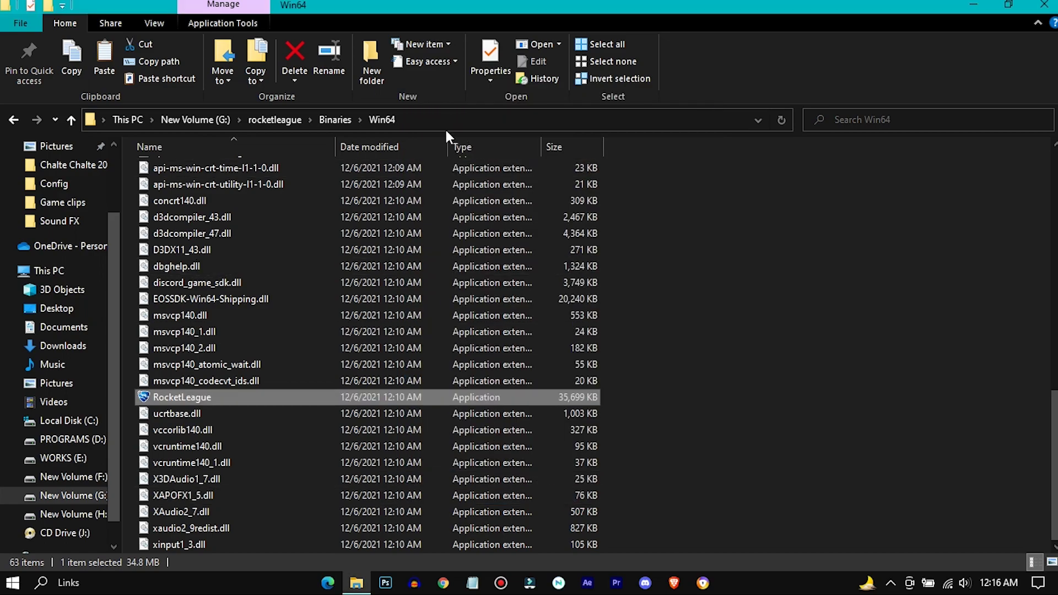
Copy the path of the Win64 folder and close the window
{"action": "left_click", "coordinate": [425, 124]}
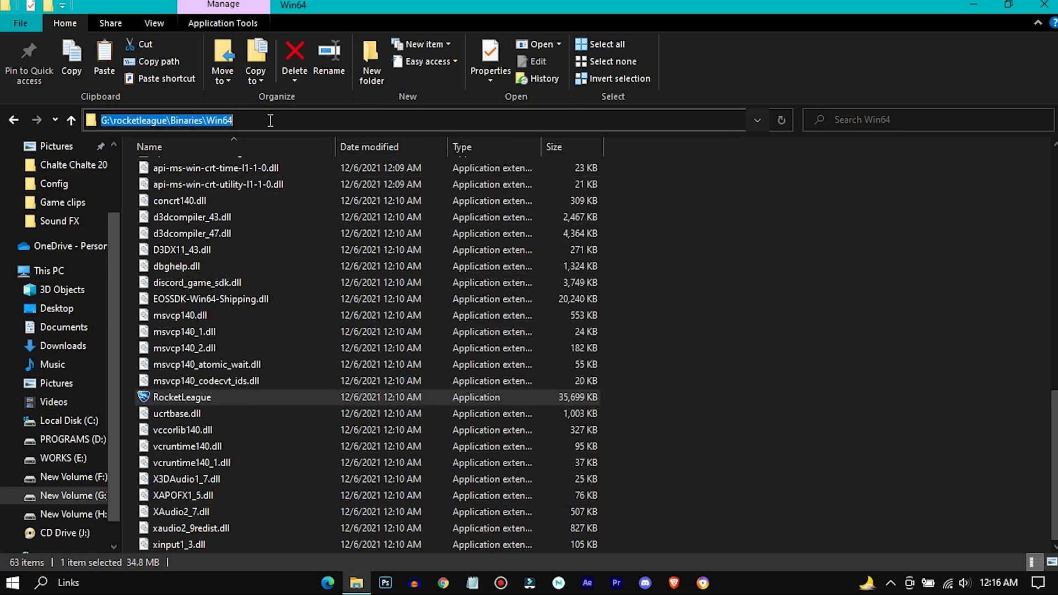
{"action": "right_click", "coordinate": [277, 121]}
{"action": "left_click", "coordinate": [366, 174]}
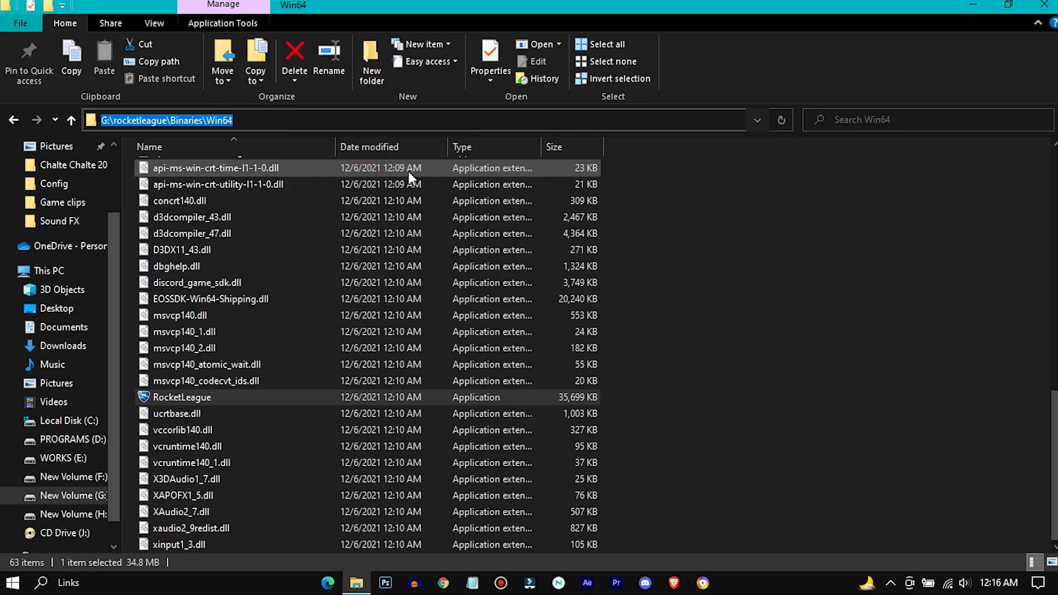
{"action": "left_click", "coordinate": [1044, 5]}
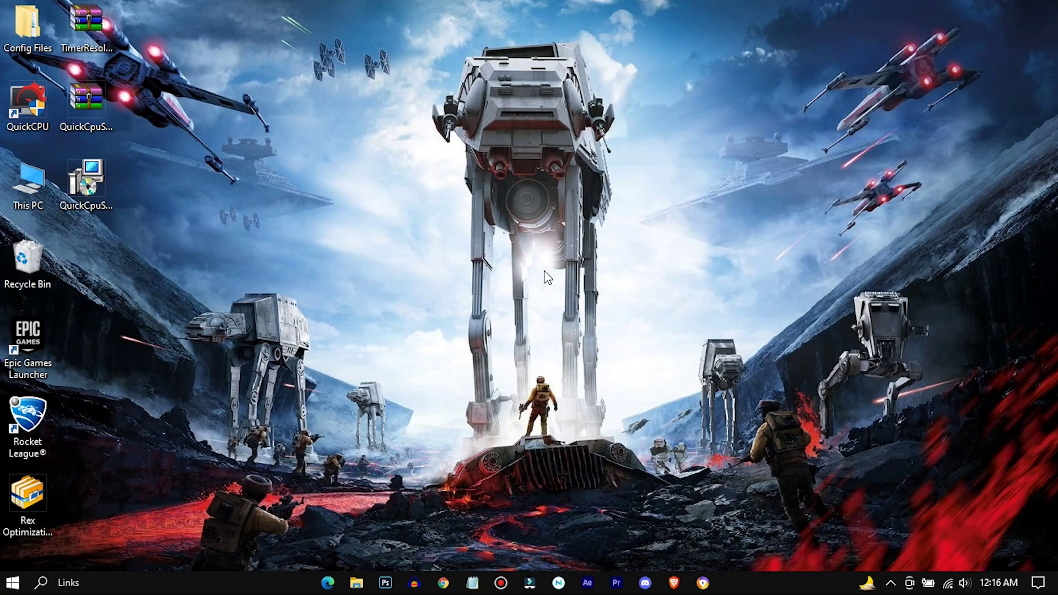
Search Windows Settings for the graphics options and open the Graphics settings page
{"action": "left_click", "coordinate": [12, 583]}
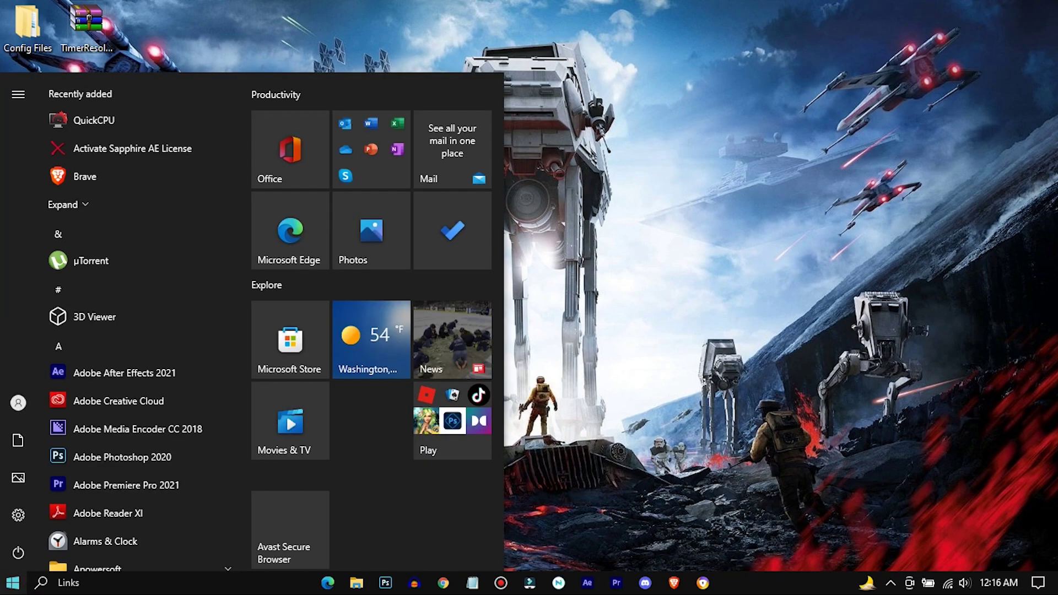
{"action": "left_click", "coordinate": [22, 524]}
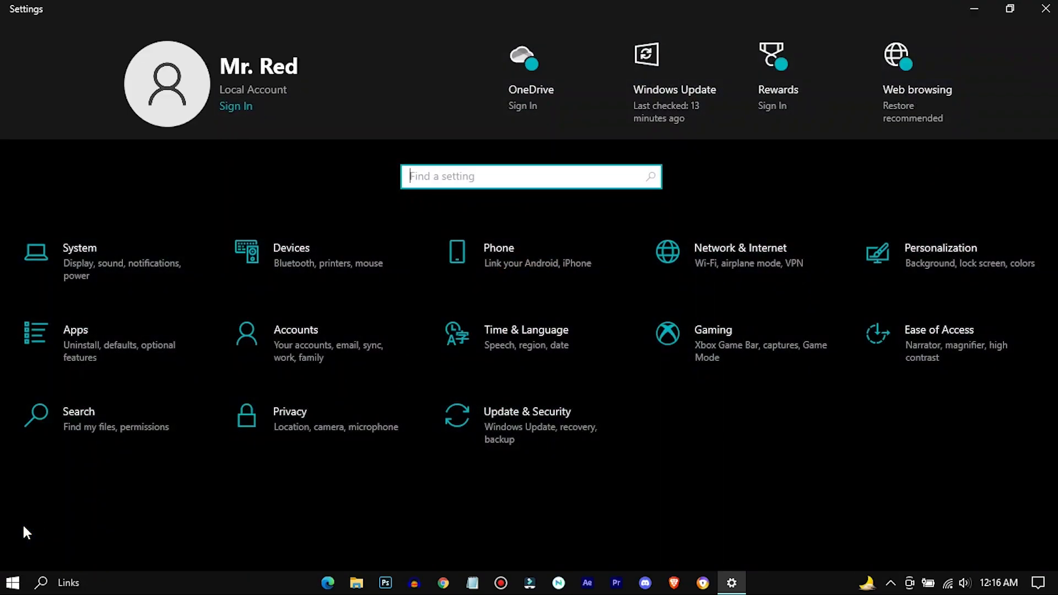
{"action": "left_click", "coordinate": [502, 180]}
{"action": "type", "text": "graph"}
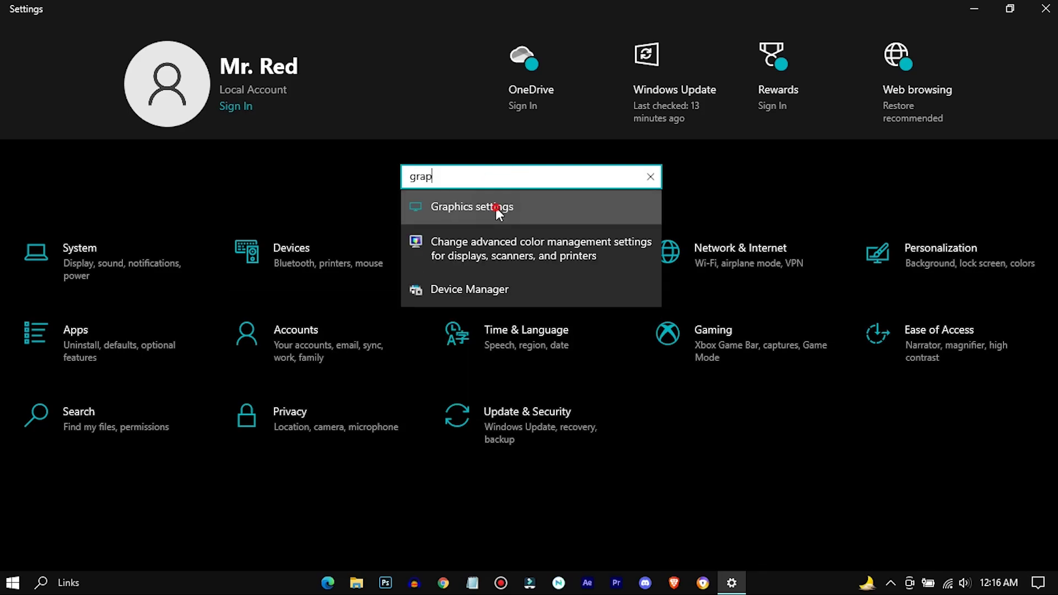
{"action": "left_click", "coordinate": [495, 204]}
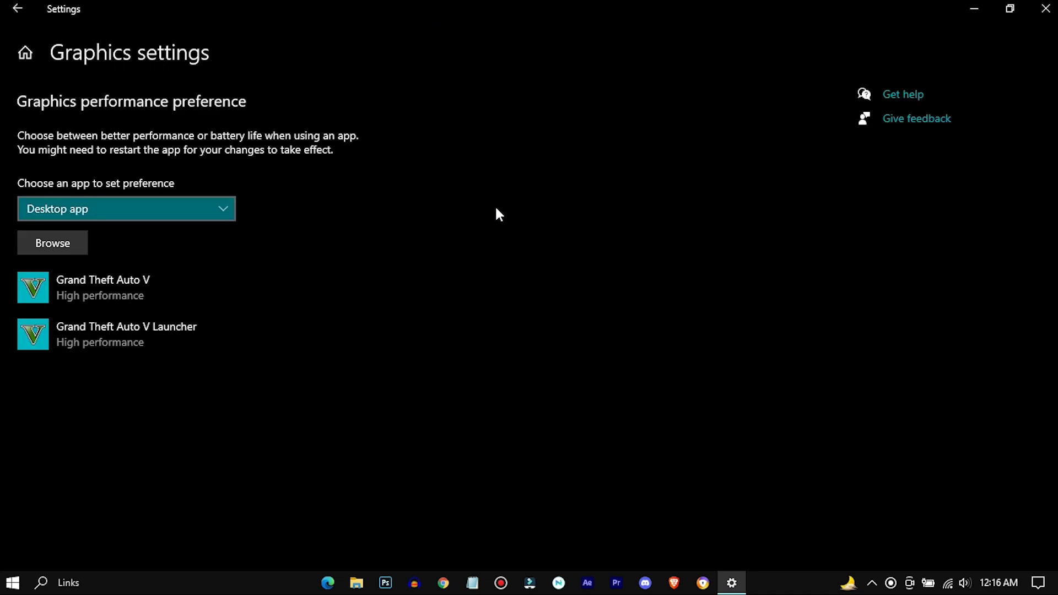
Add the RocketLeague application from G:\rocketleague\Binaries\Win64 to the graphics performance preference list
{"action": "left_click", "coordinate": [78, 243]}
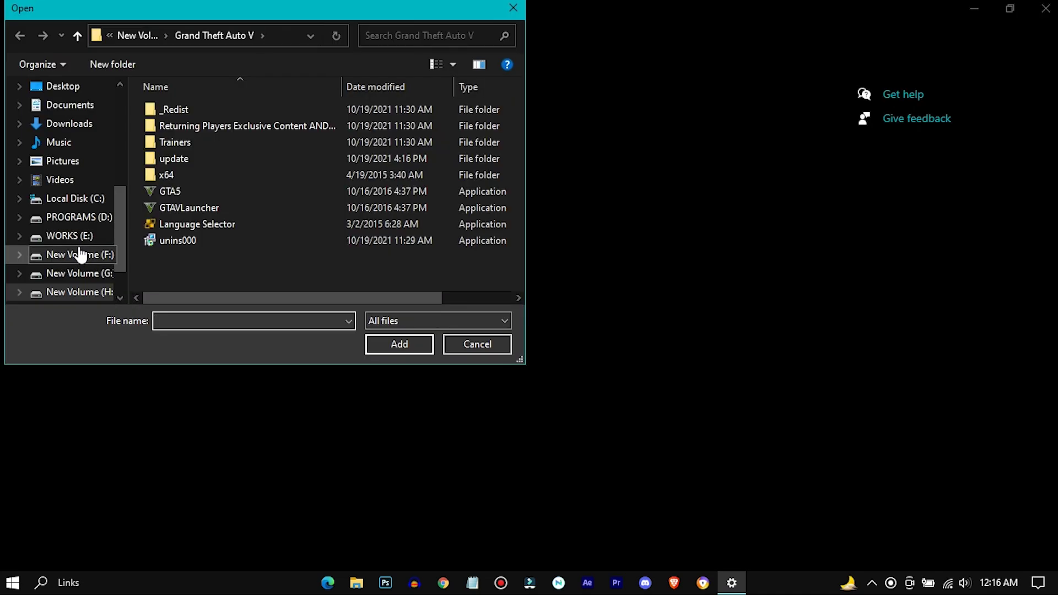
{"action": "left_click", "coordinate": [280, 35]}
{"action": "right_click", "coordinate": [243, 36]}
{"action": "left_click", "coordinate": [292, 109]}
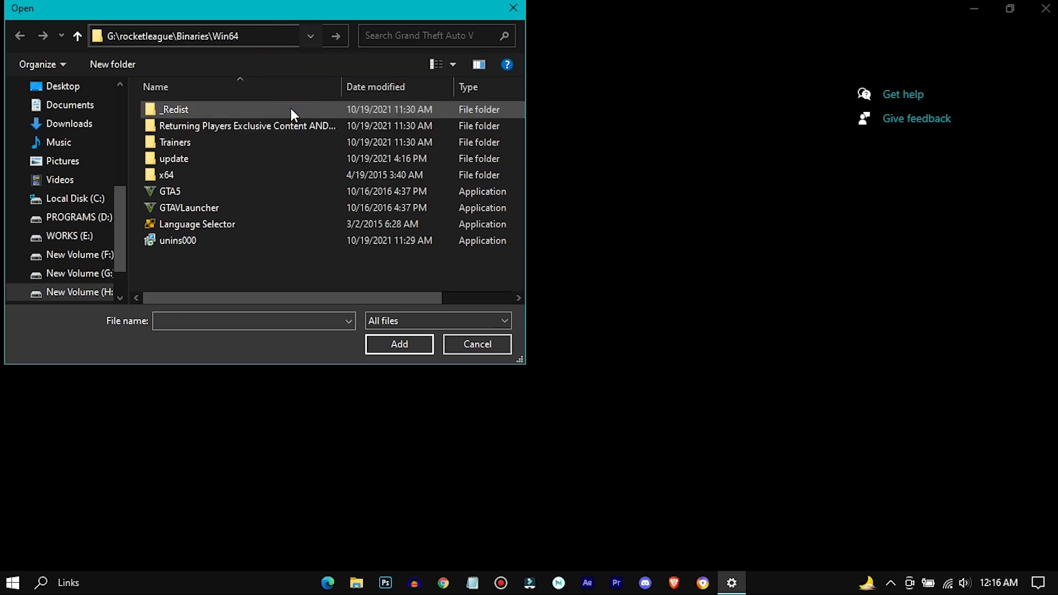
{"action": "key", "text": "Return"}
{"action": "left_click", "coordinate": [201, 110]}
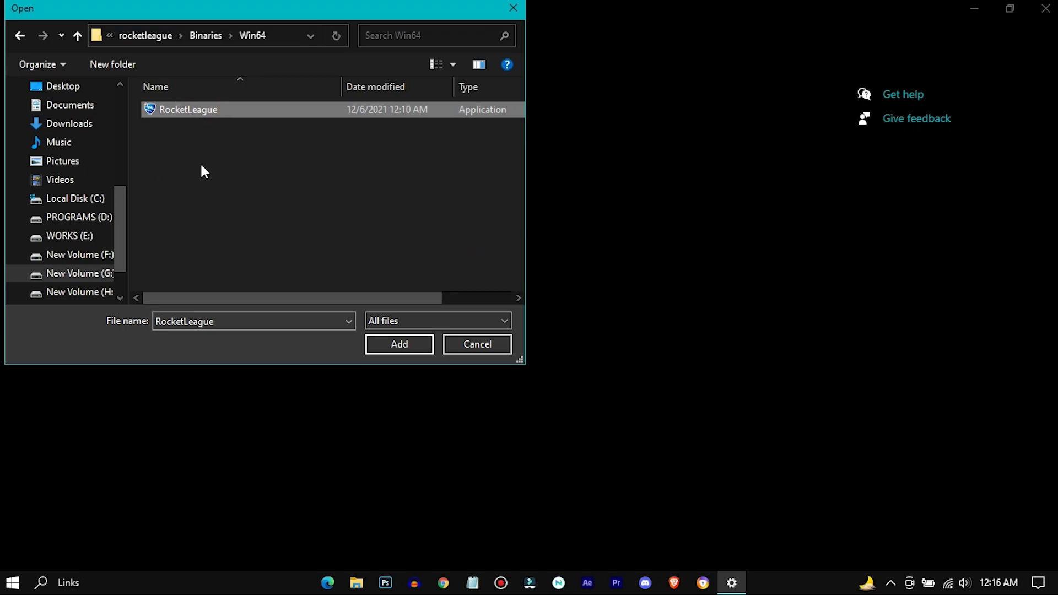
{"action": "left_click", "coordinate": [398, 346]}
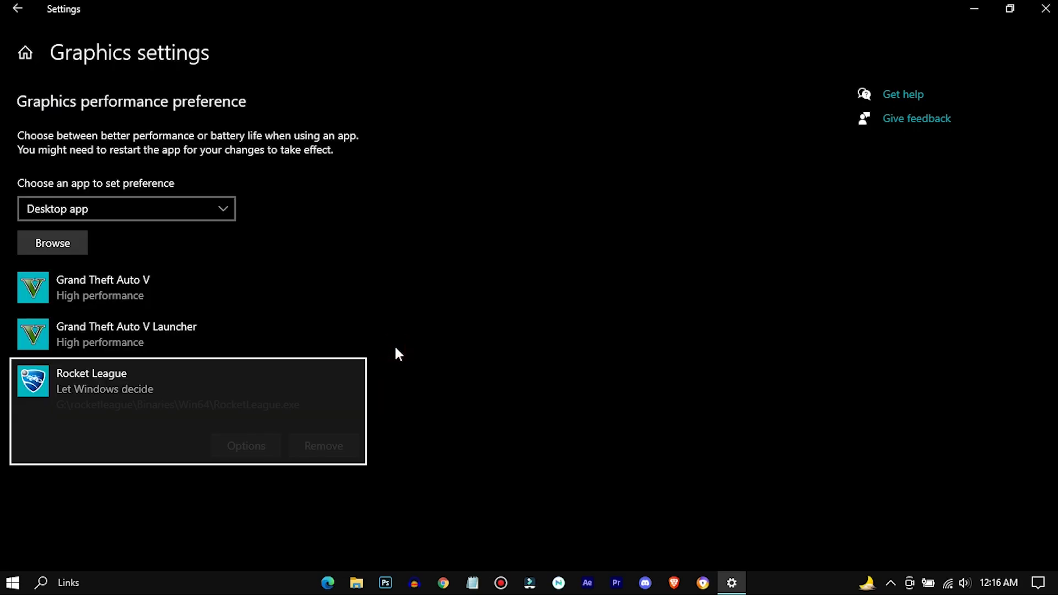
Set Rocket League's graphics preference to High performance, save it and close Settings
{"action": "left_click", "coordinate": [251, 445]}
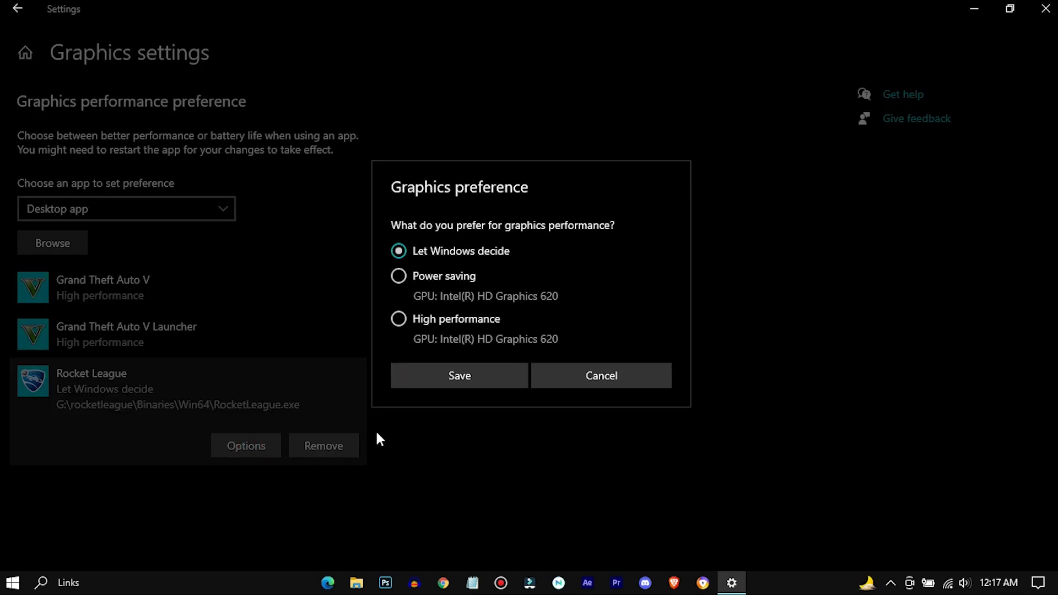
{"action": "left_click", "coordinate": [458, 373]}
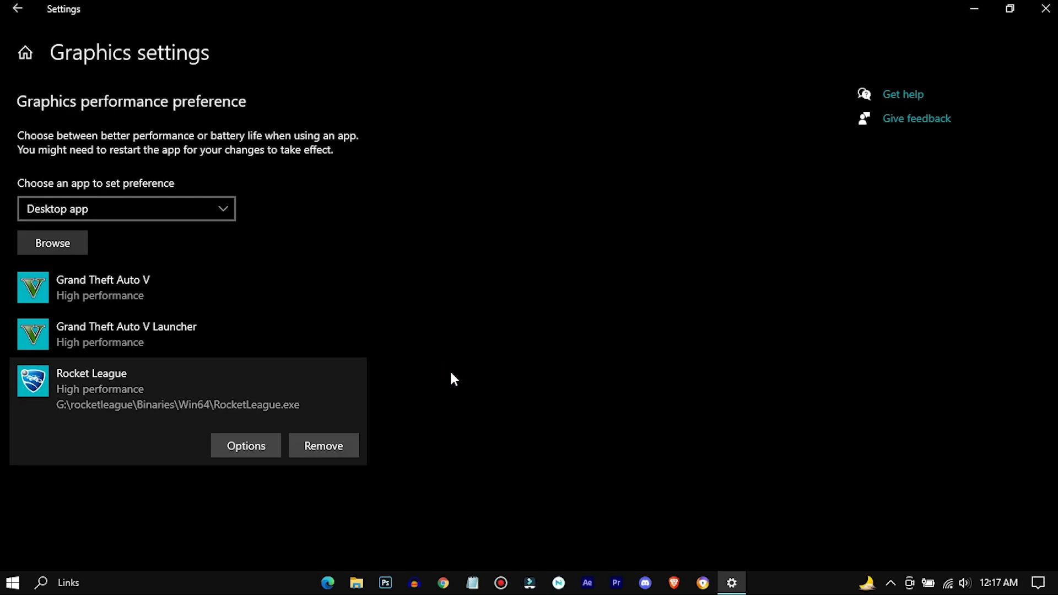
{"action": "left_click", "coordinate": [1045, 8]}
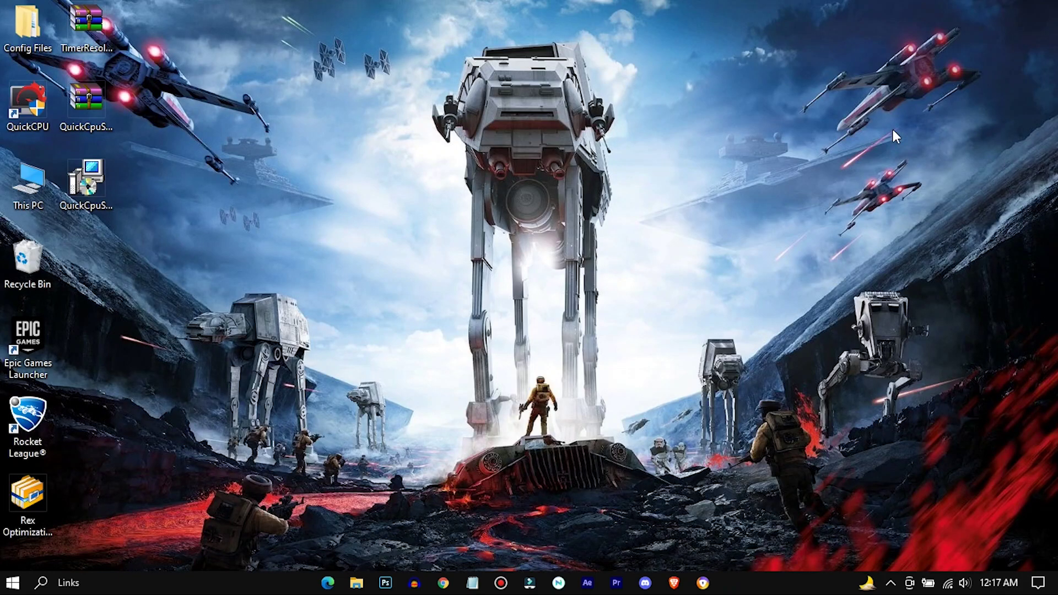
{"action": "left_click", "coordinate": [12, 583]}
{"action": "left_click", "coordinate": [12, 548]}
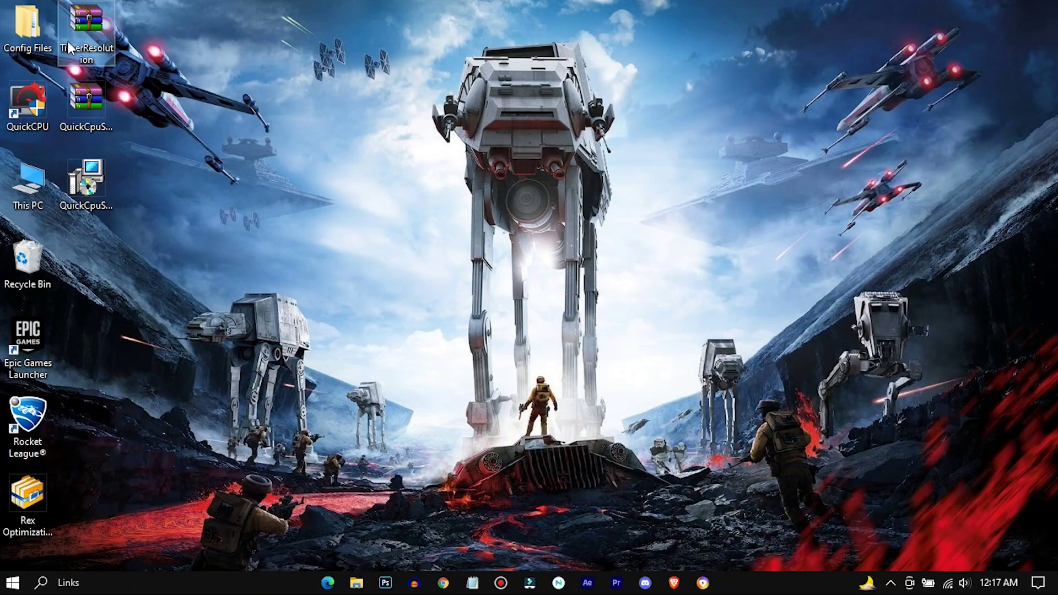
Extract the TimerResolution archive onto the desktop and set the timer resolution to maximum with the extracted program, leaving it minimized
{"action": "right_click", "coordinate": [97, 21]}
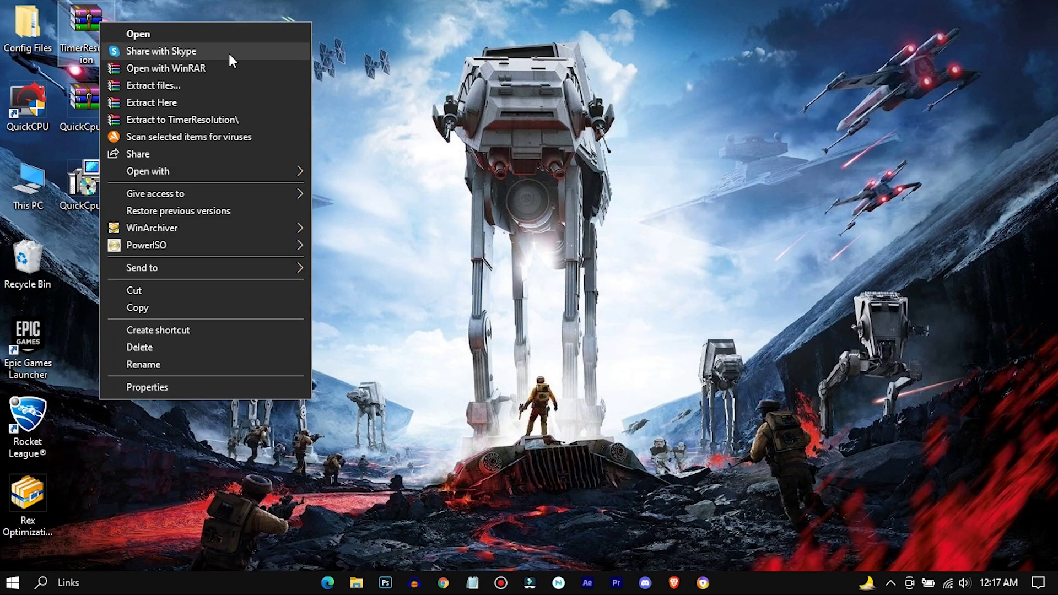
{"action": "left_click", "coordinate": [258, 105]}
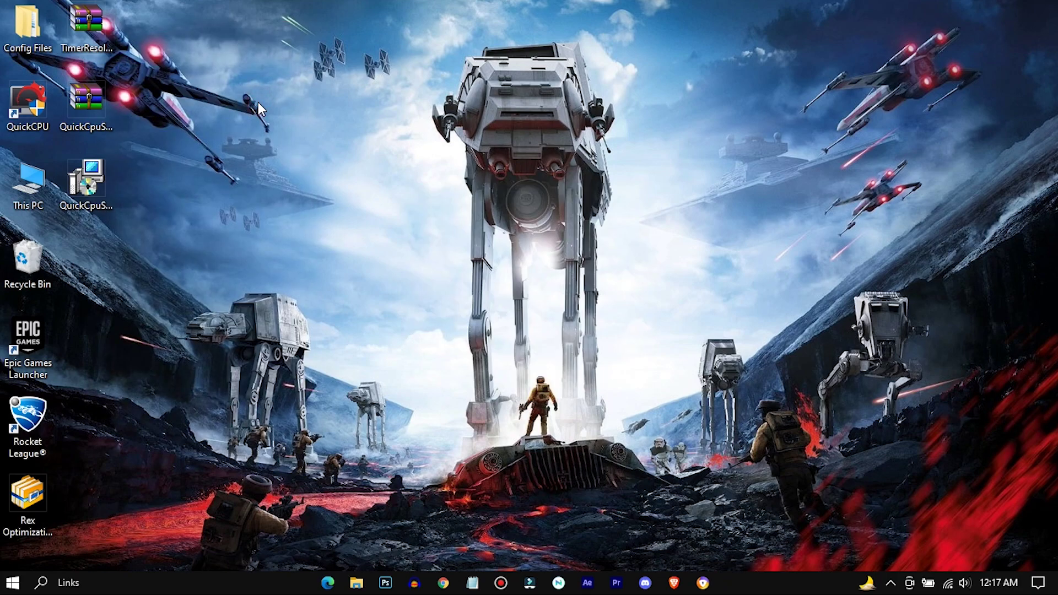
{"action": "left_click", "coordinate": [99, 284]}
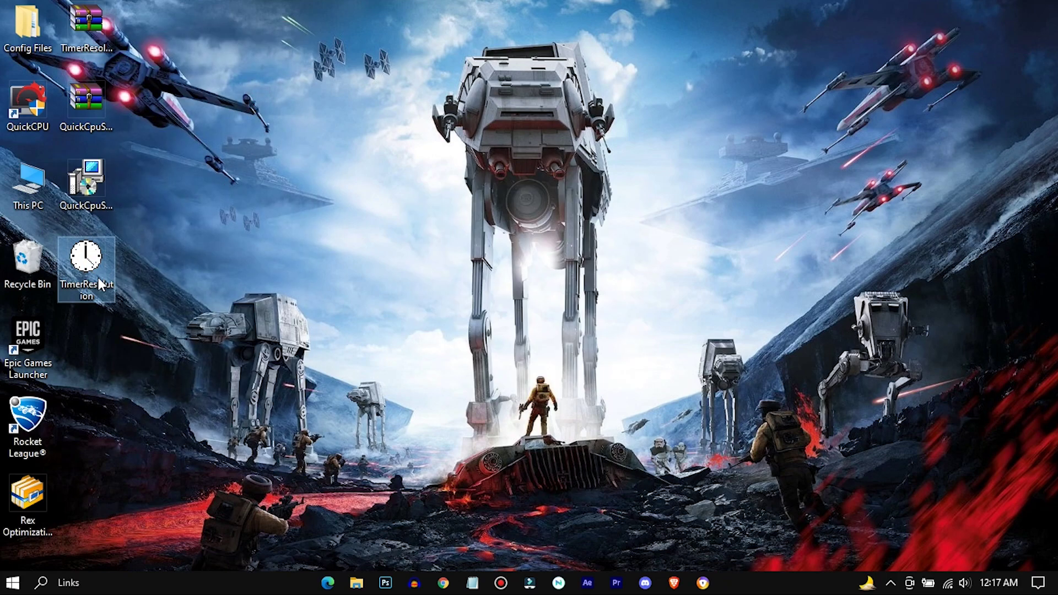
{"action": "double_click", "coordinate": [105, 241]}
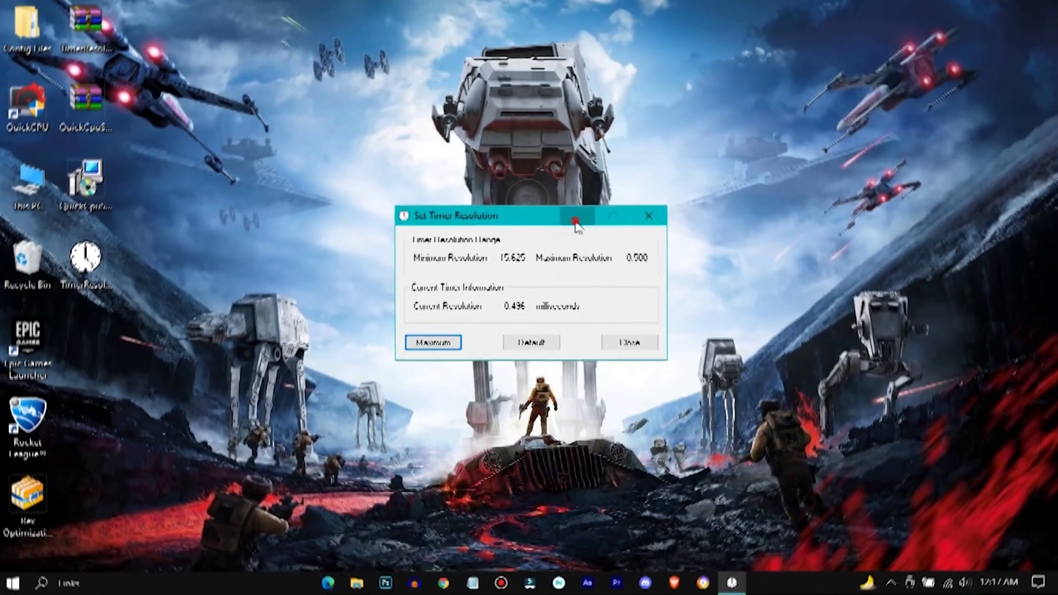
{"action": "left_click", "coordinate": [651, 98]}
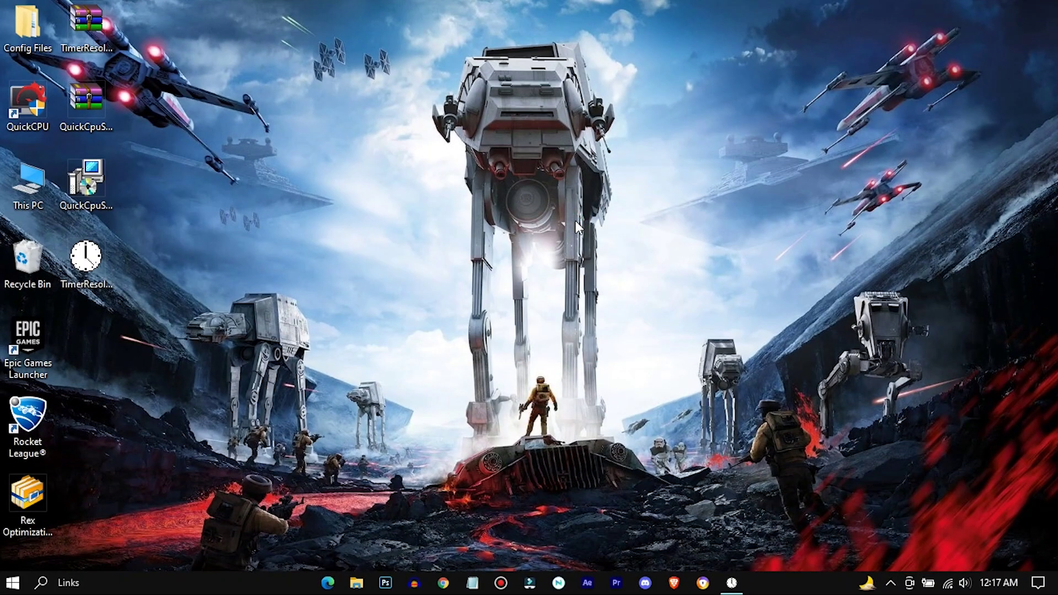
{"action": "right_click", "coordinate": [41, 423]}
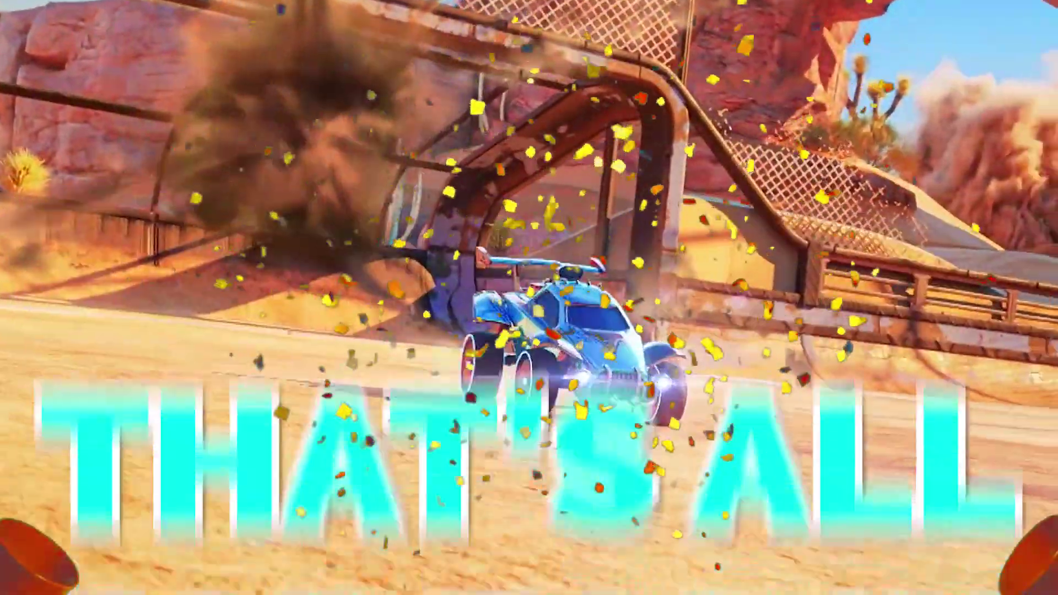